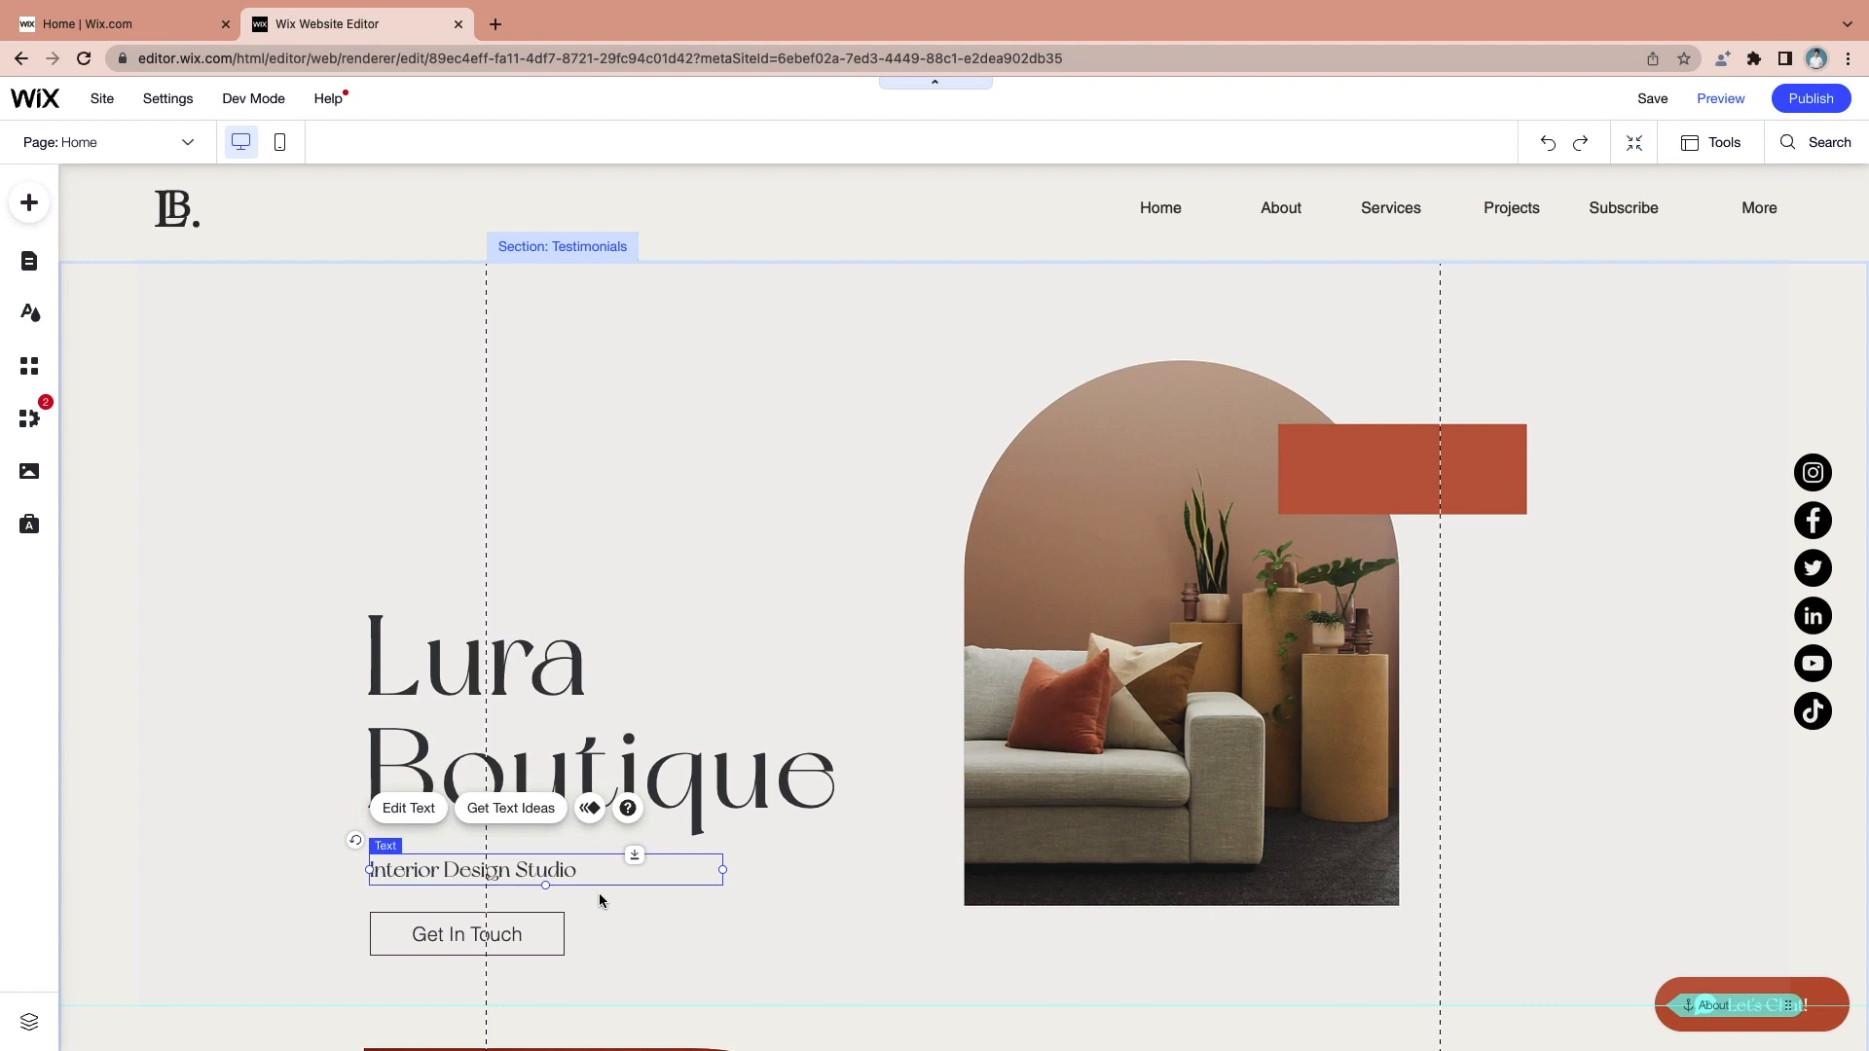
pyautogui.click(545, 937)
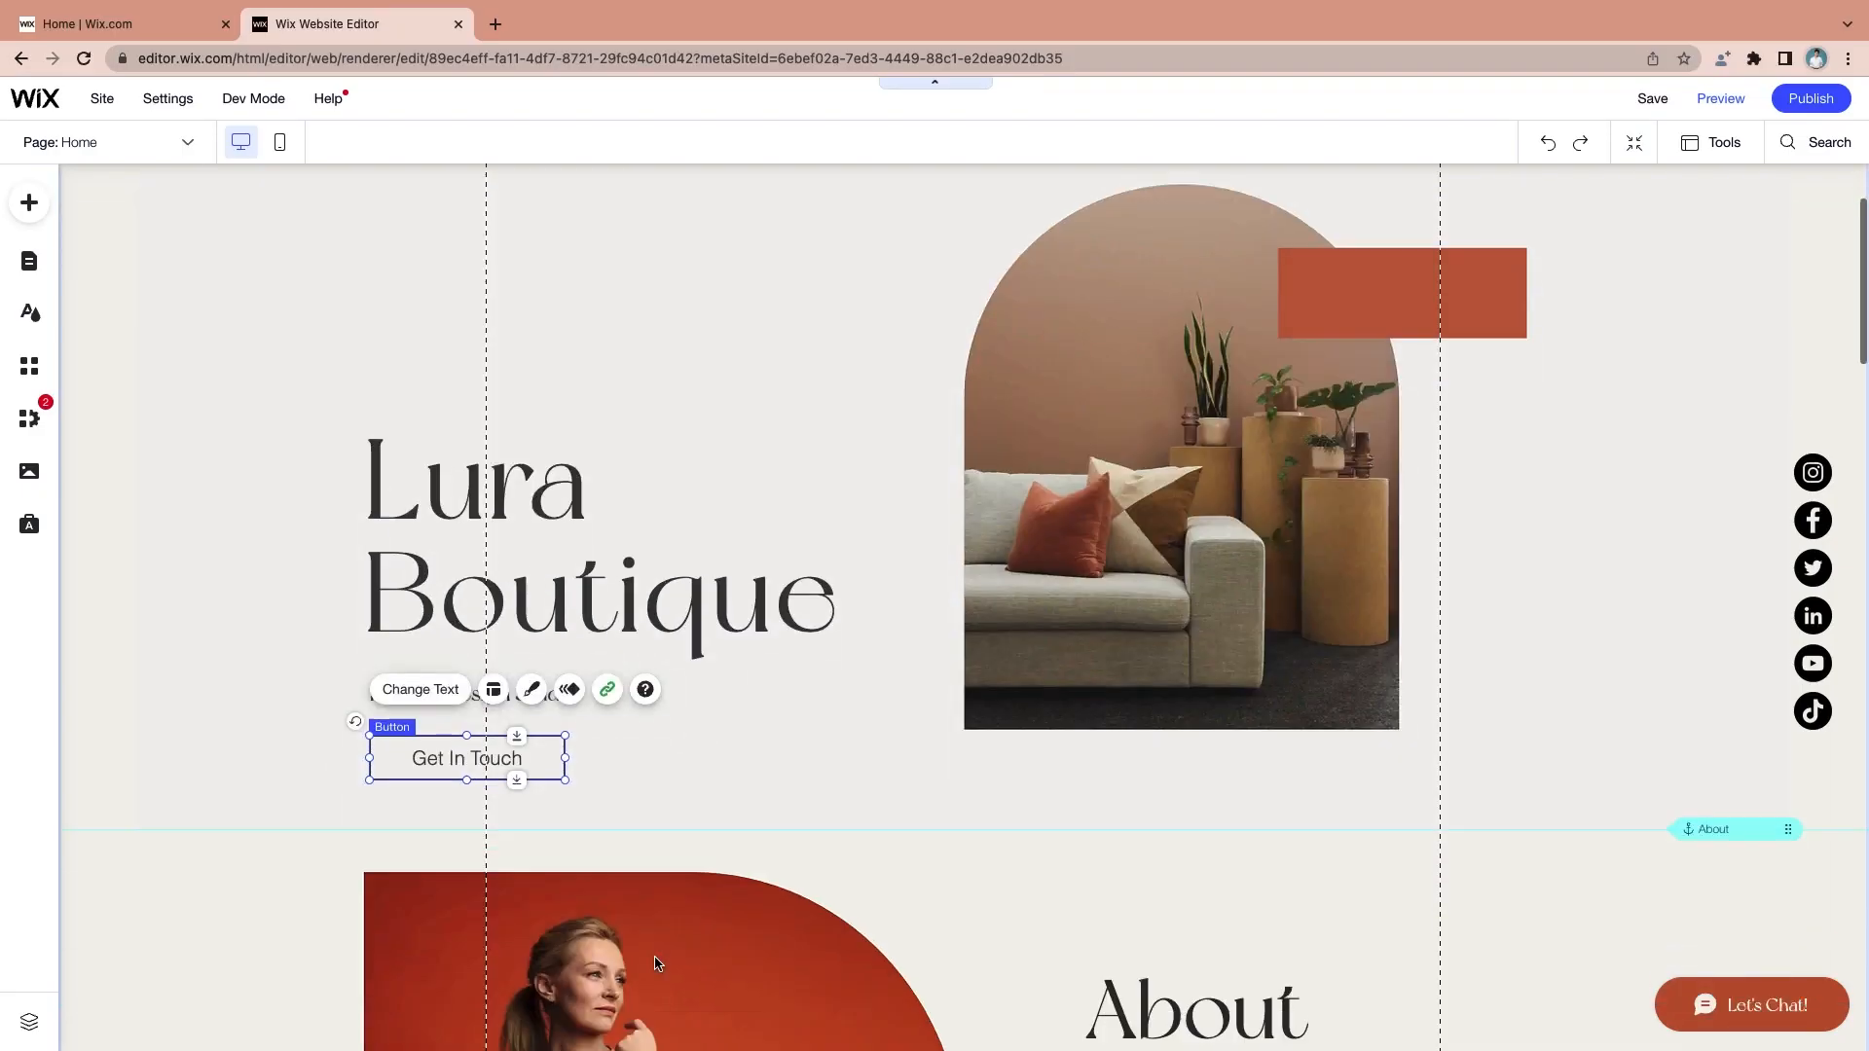
pyautogui.scroll(-5, 651, 960)
pyautogui.click(1097, 556)
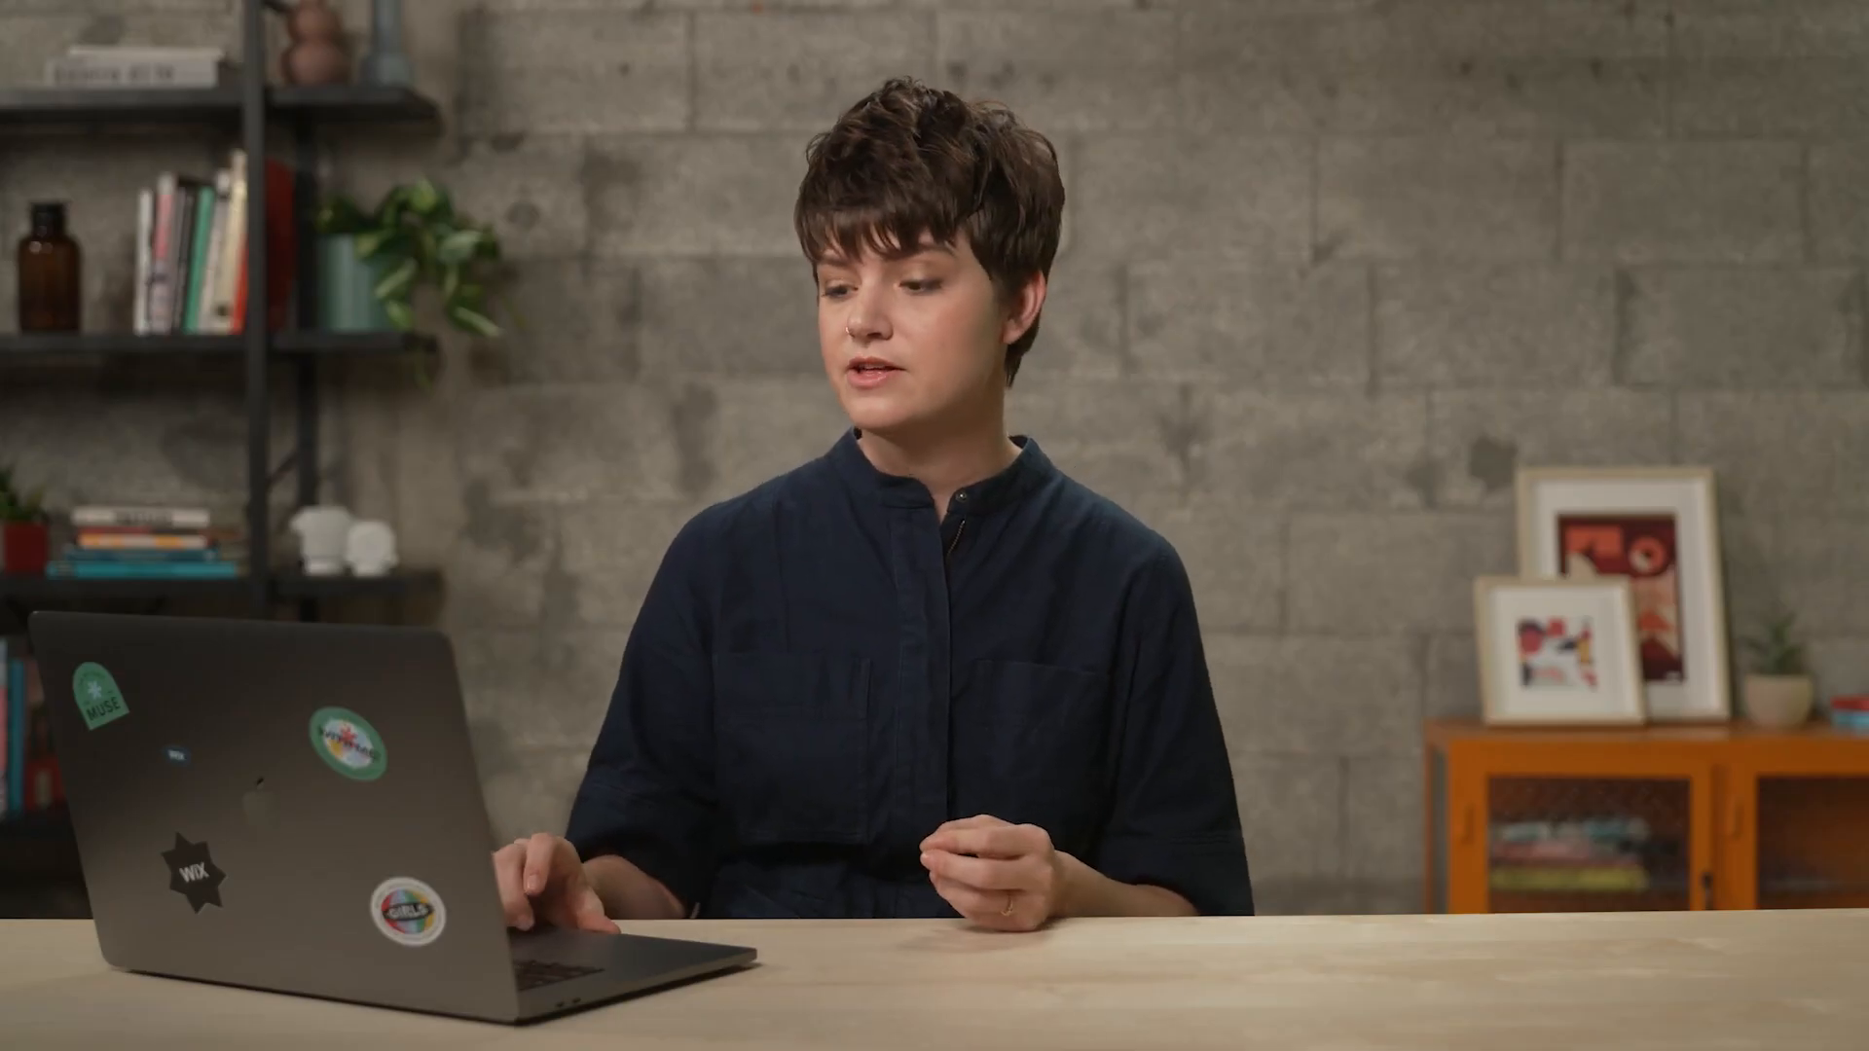
# Browse the Testimonials strip designs available for the empty area above the mailing list form
pyautogui.scroll(-15, 365, 528)
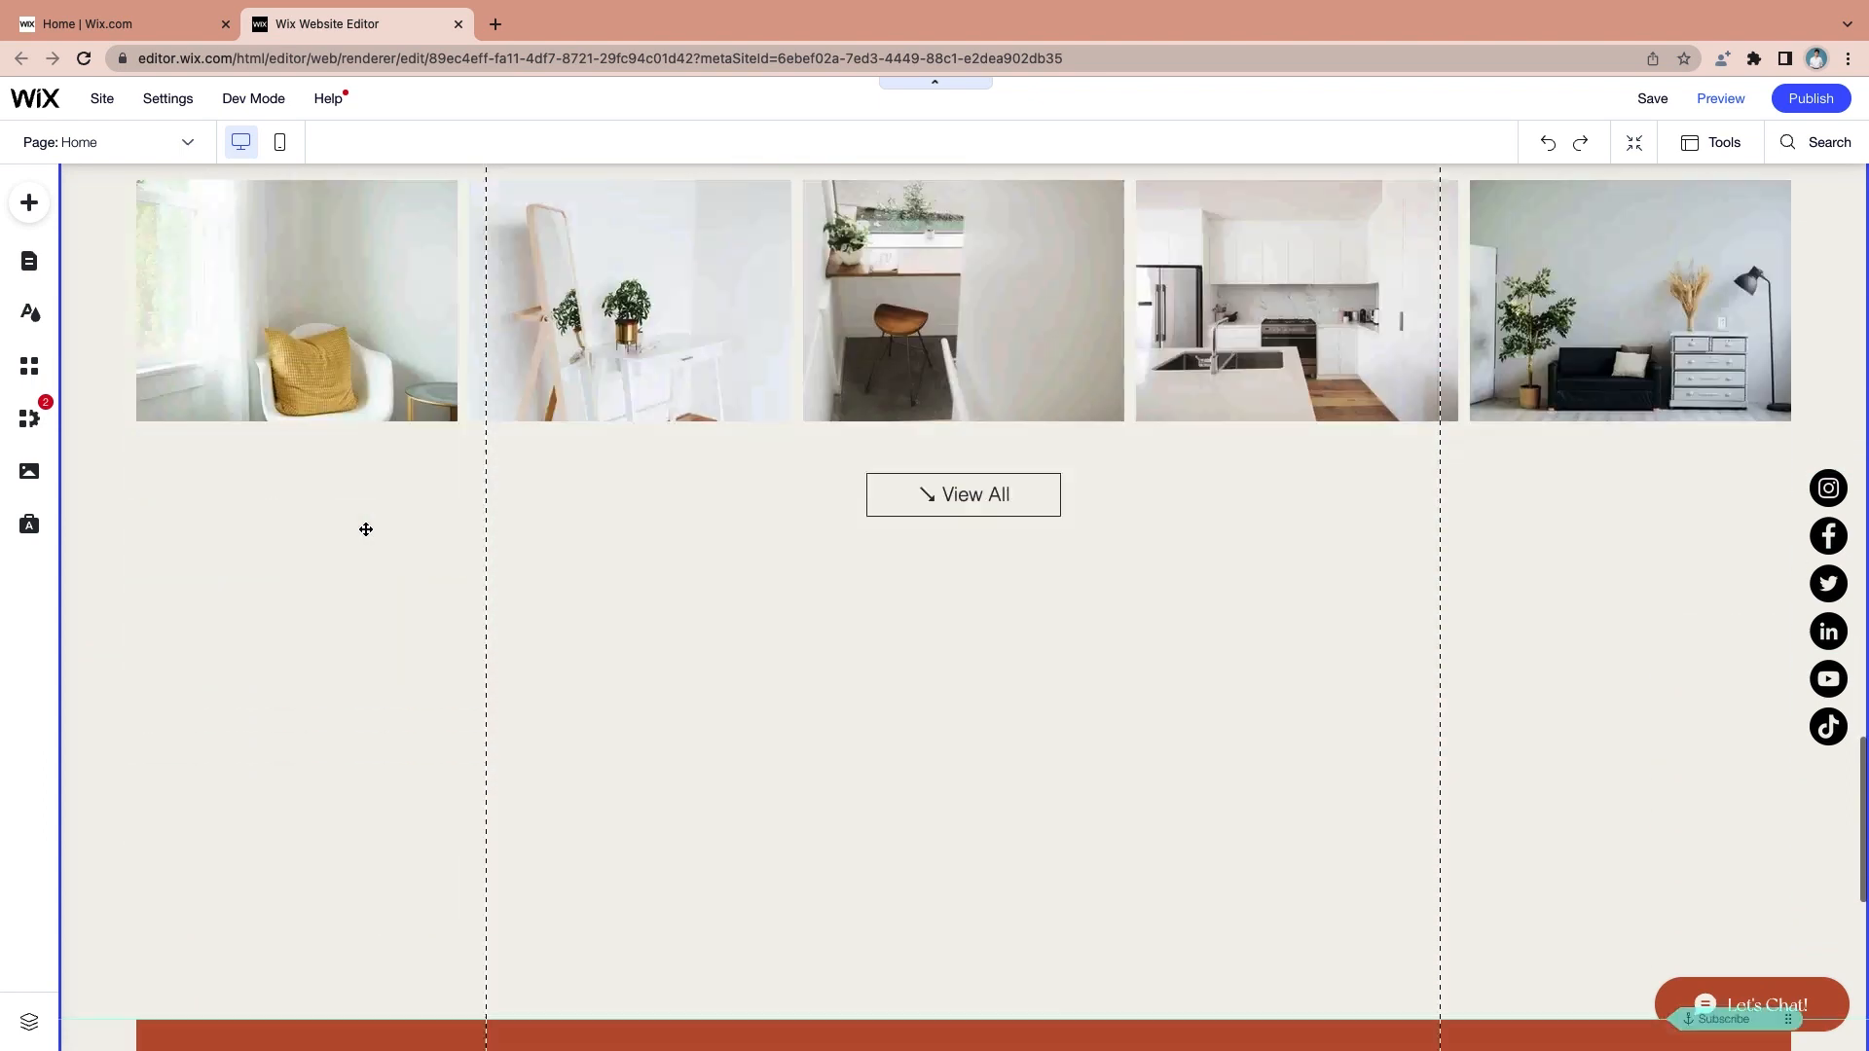
pyautogui.scroll(-3, 365, 529)
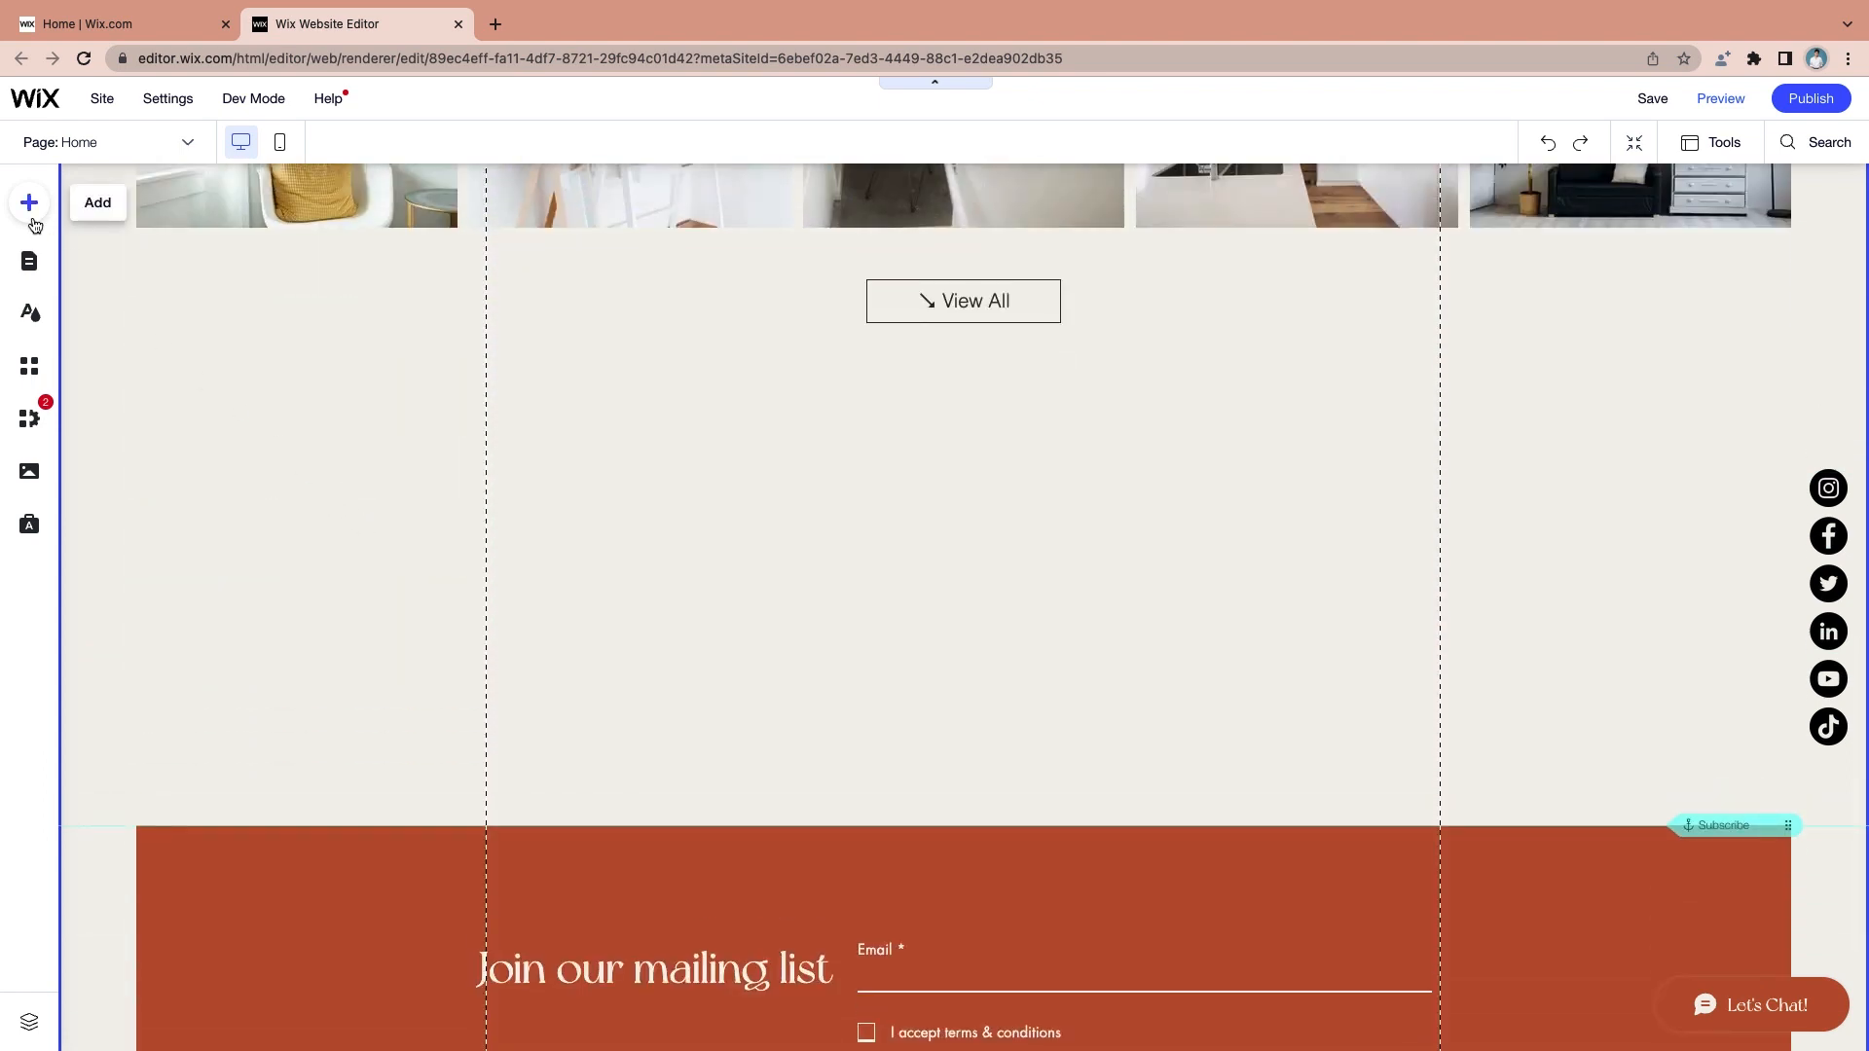
pyautogui.click(32, 212)
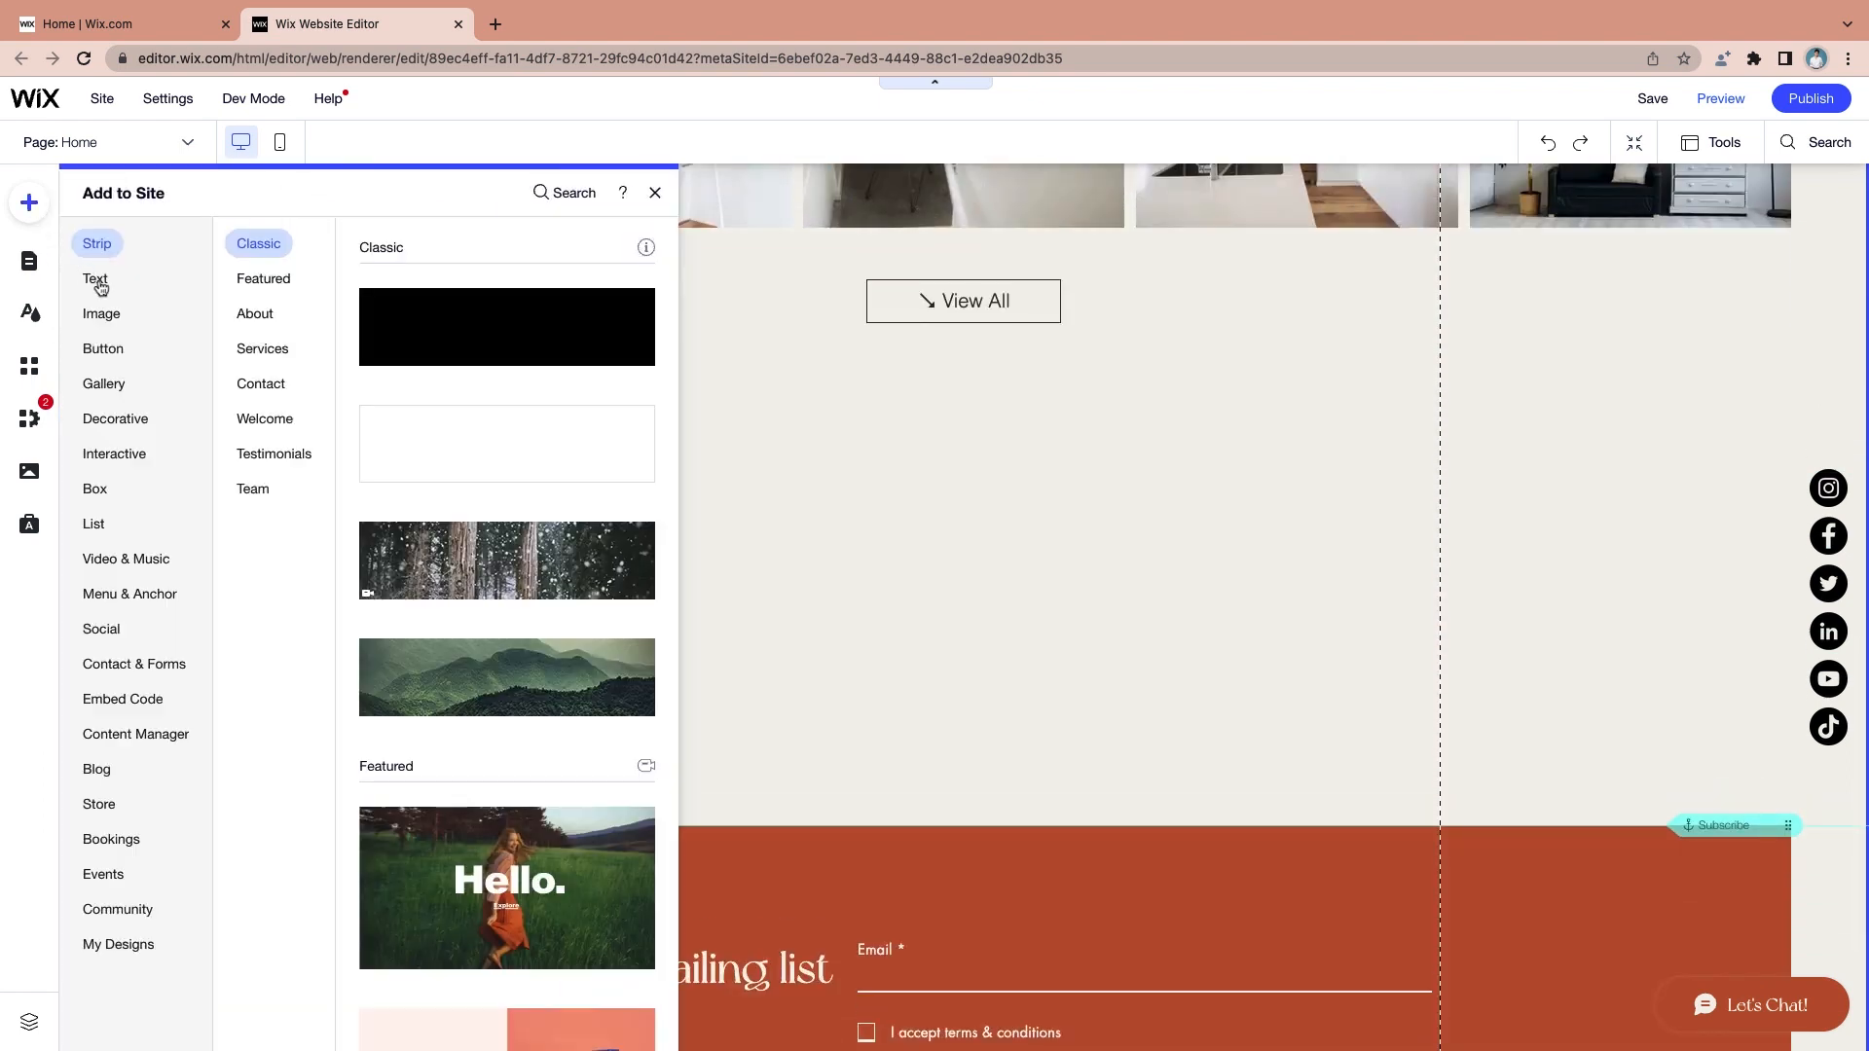
pyautogui.click(282, 458)
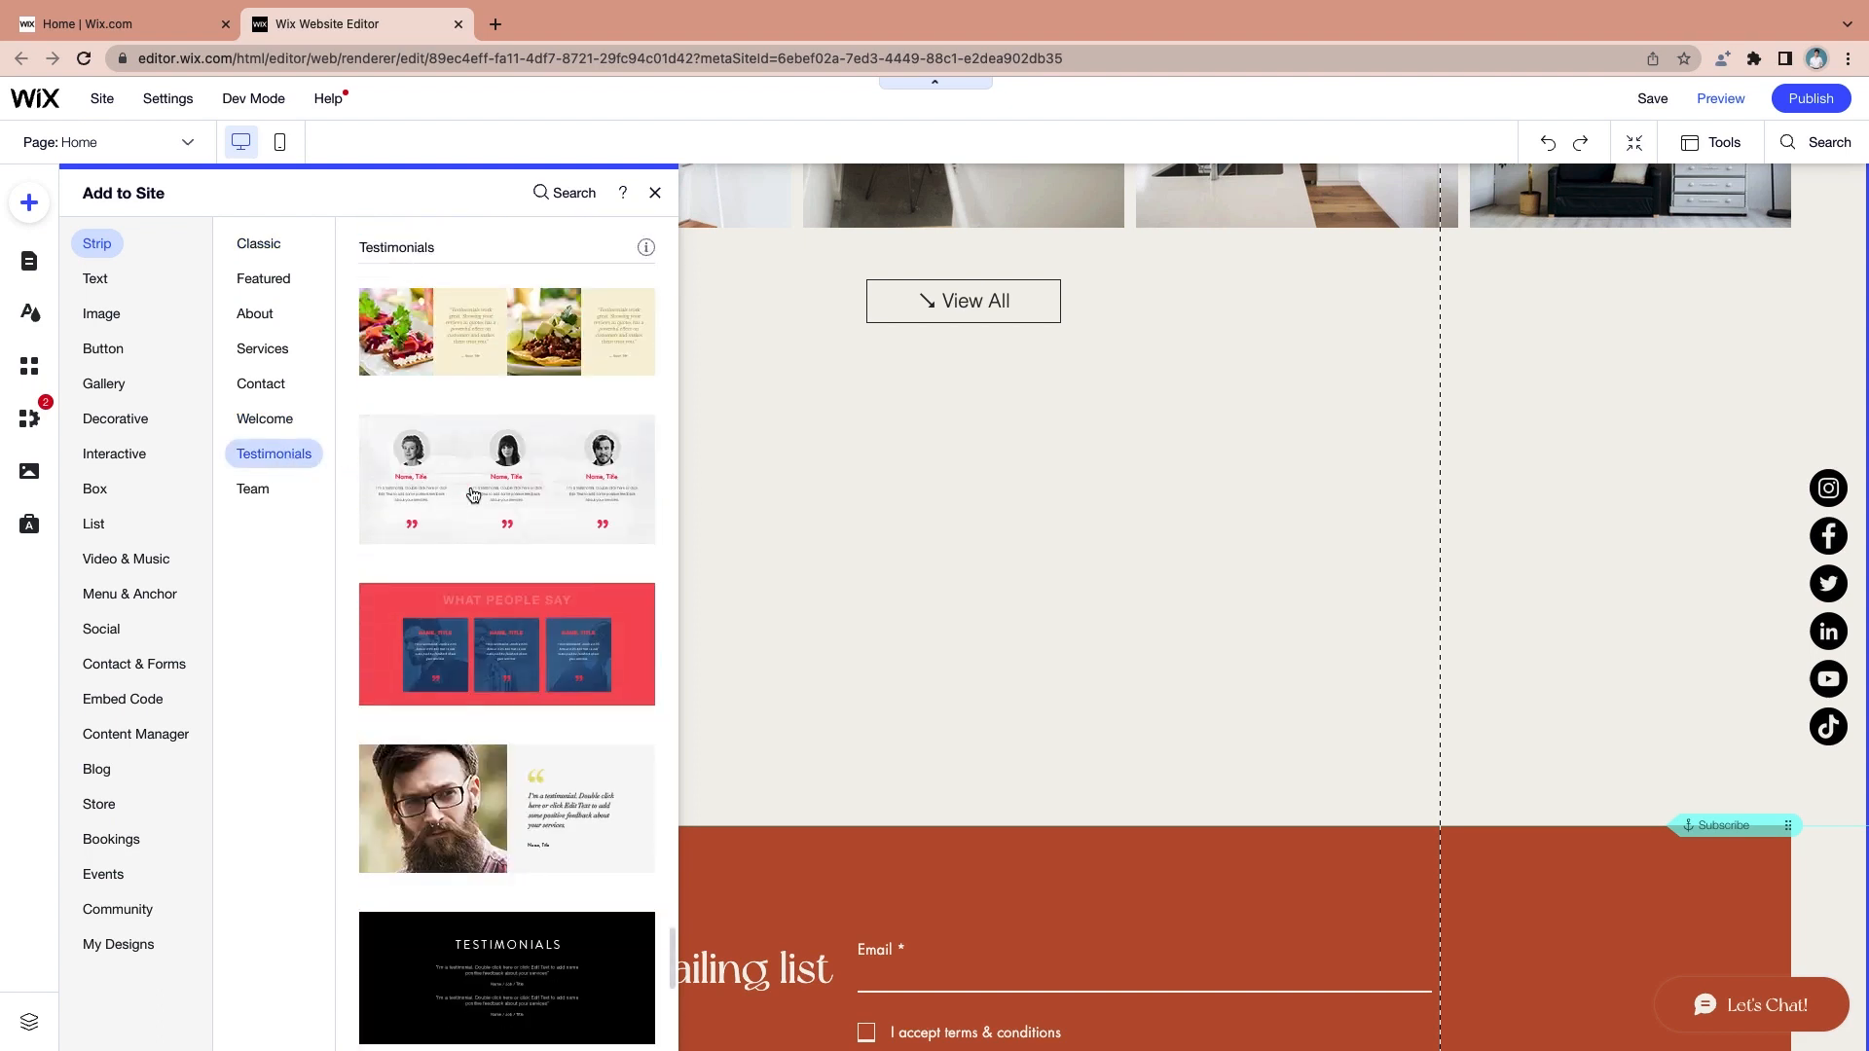
pyautogui.moveTo(474, 495); pyautogui.dragTo(876, 529)
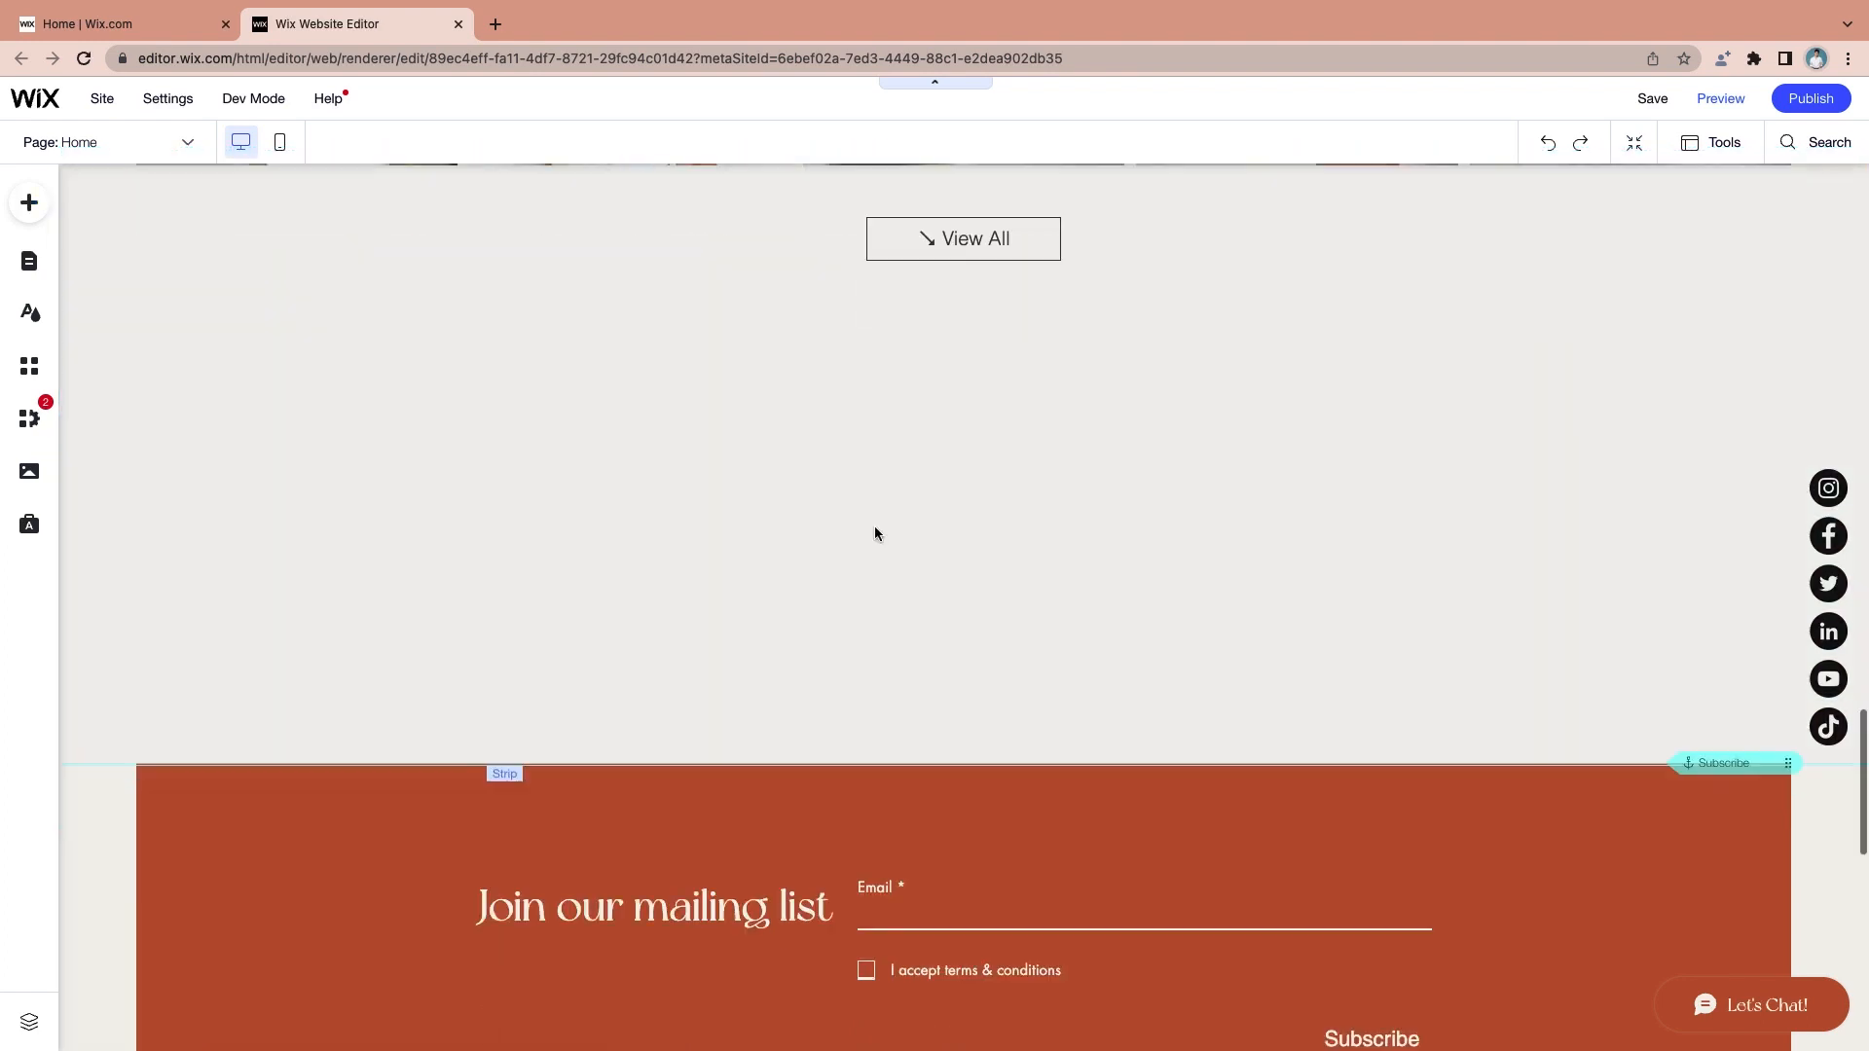
pyautogui.scroll(-1, 876, 529)
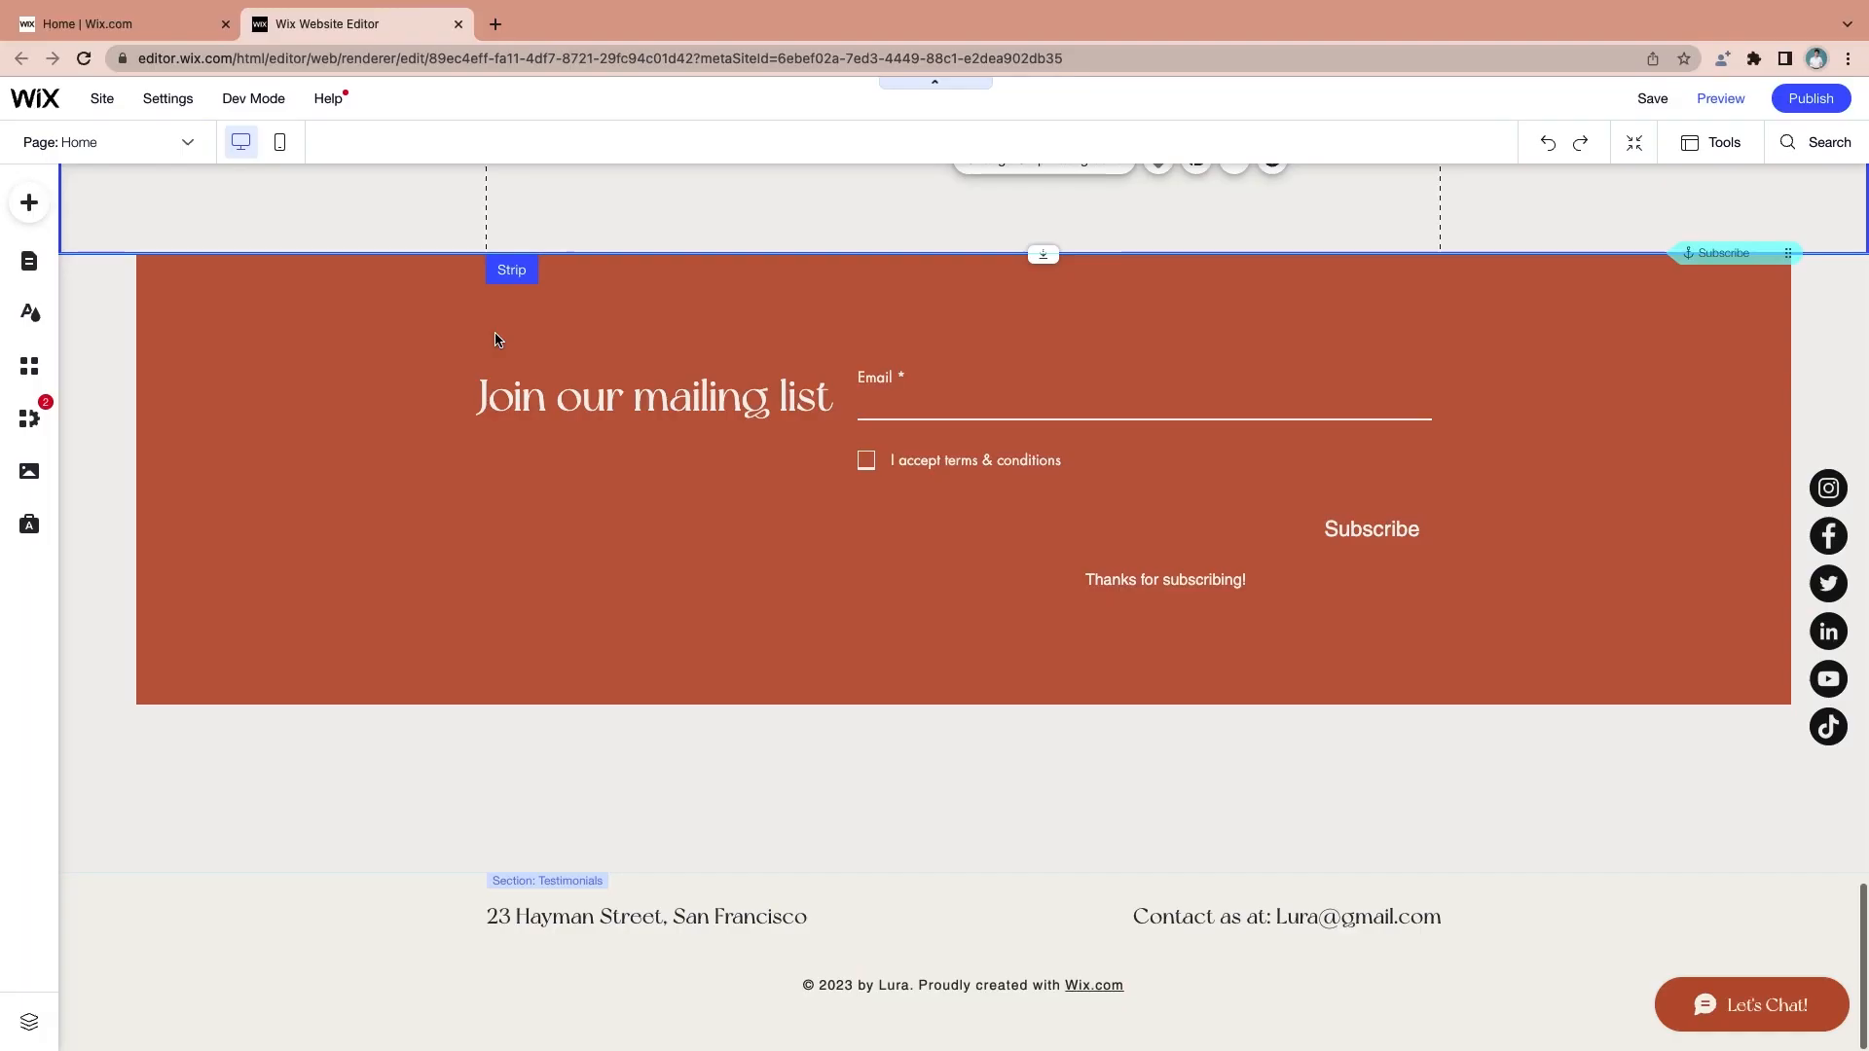
pyautogui.click(423, 926)
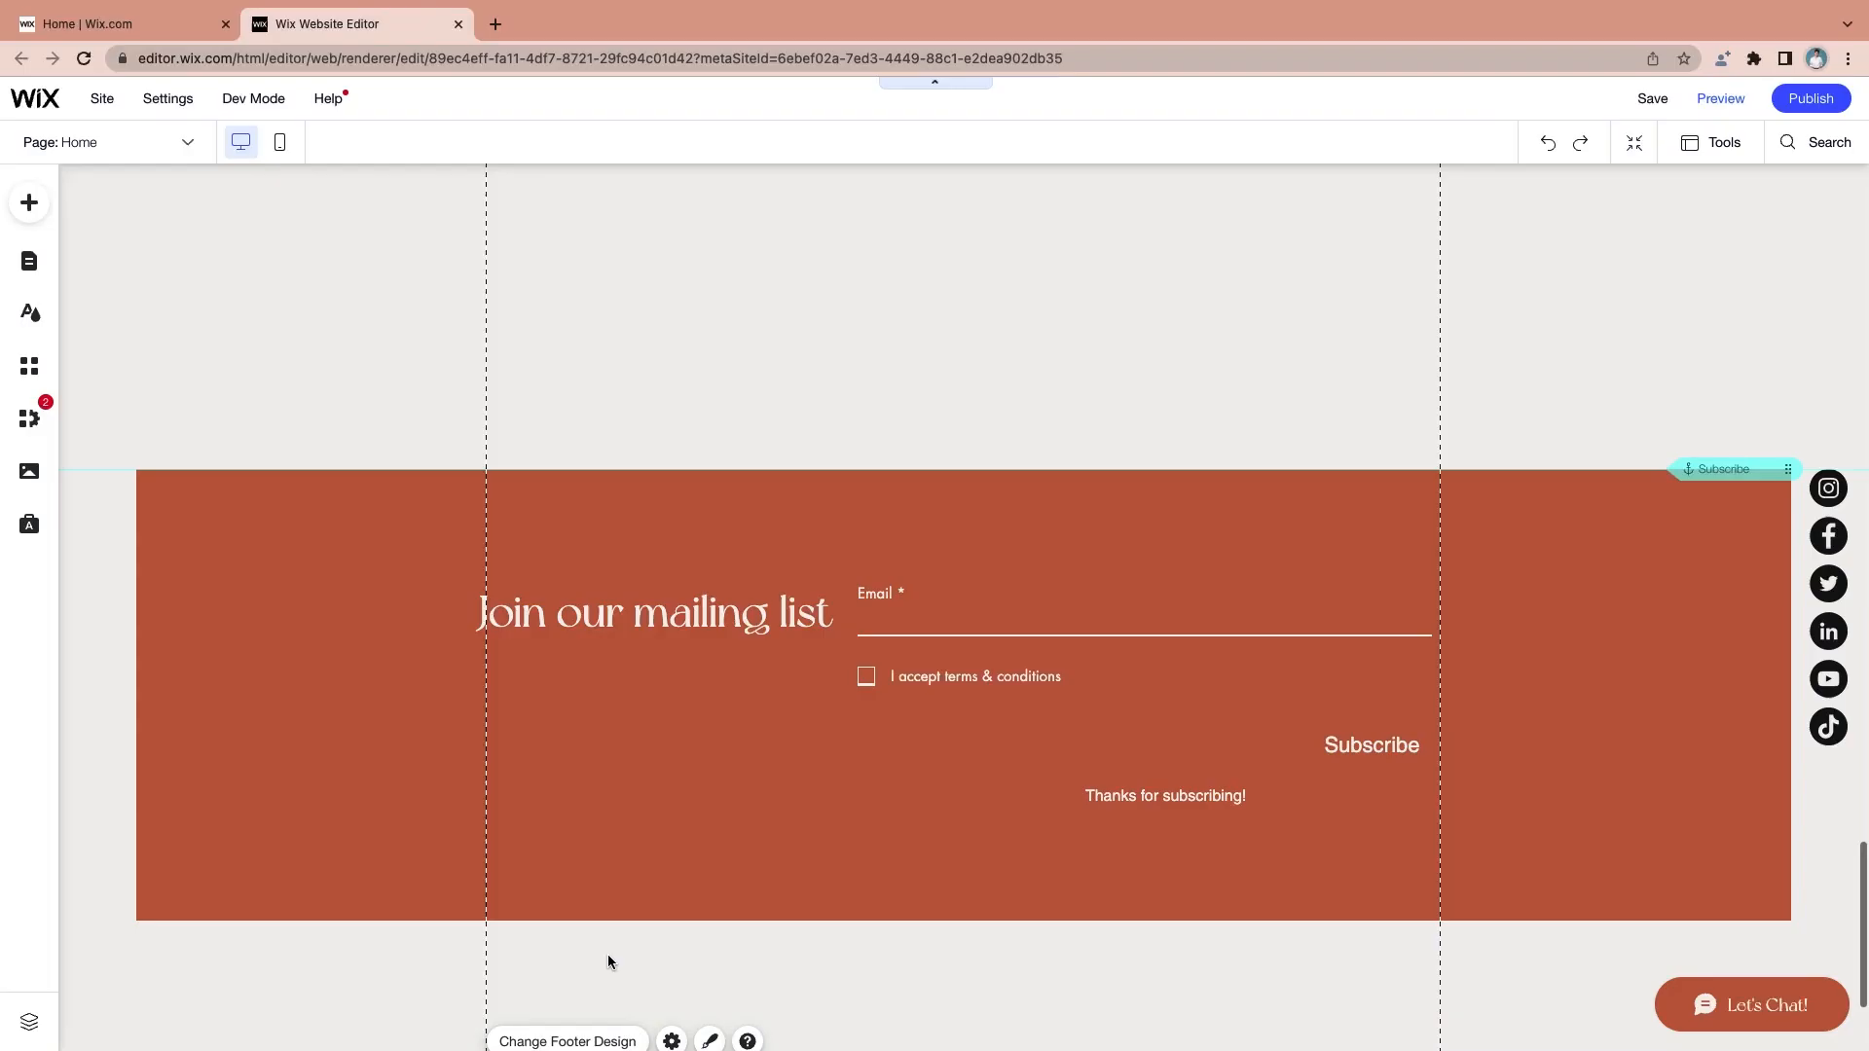
pyautogui.click(617, 755)
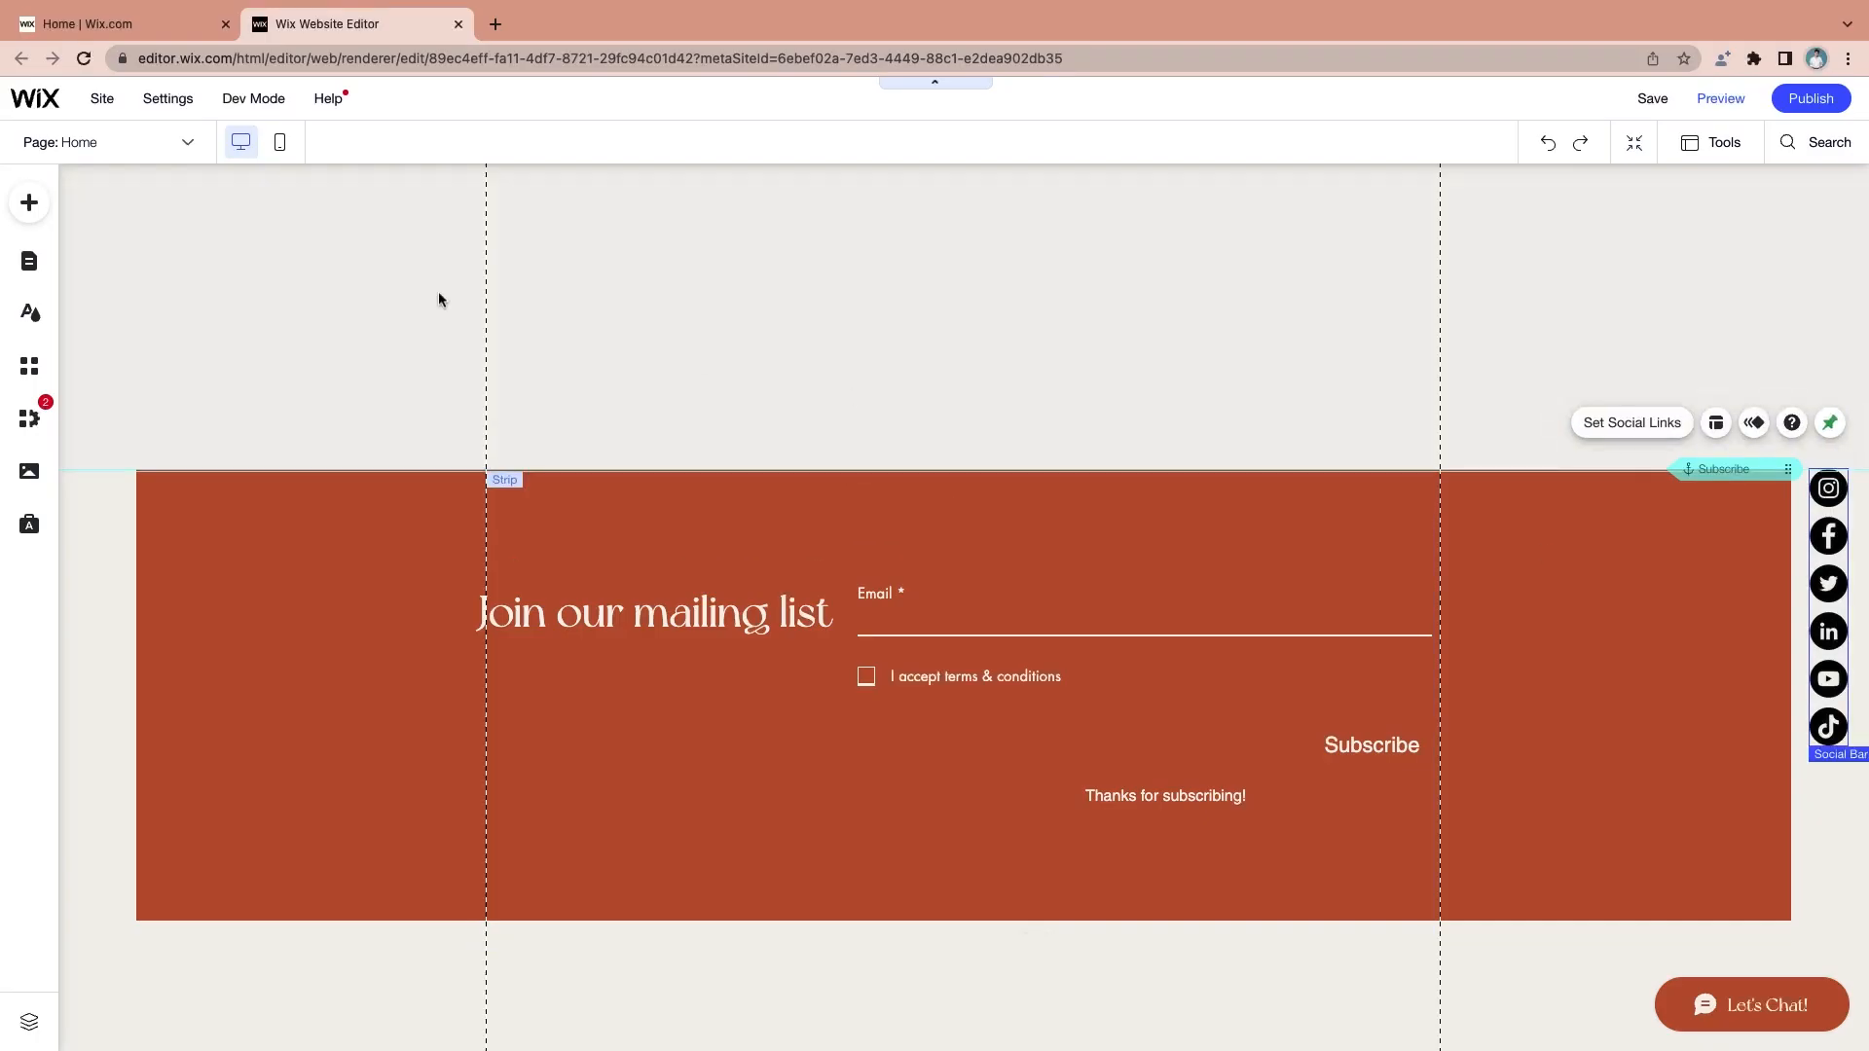
# Browse the Social Bar designs that can be added to the site
pyautogui.click(30, 203)
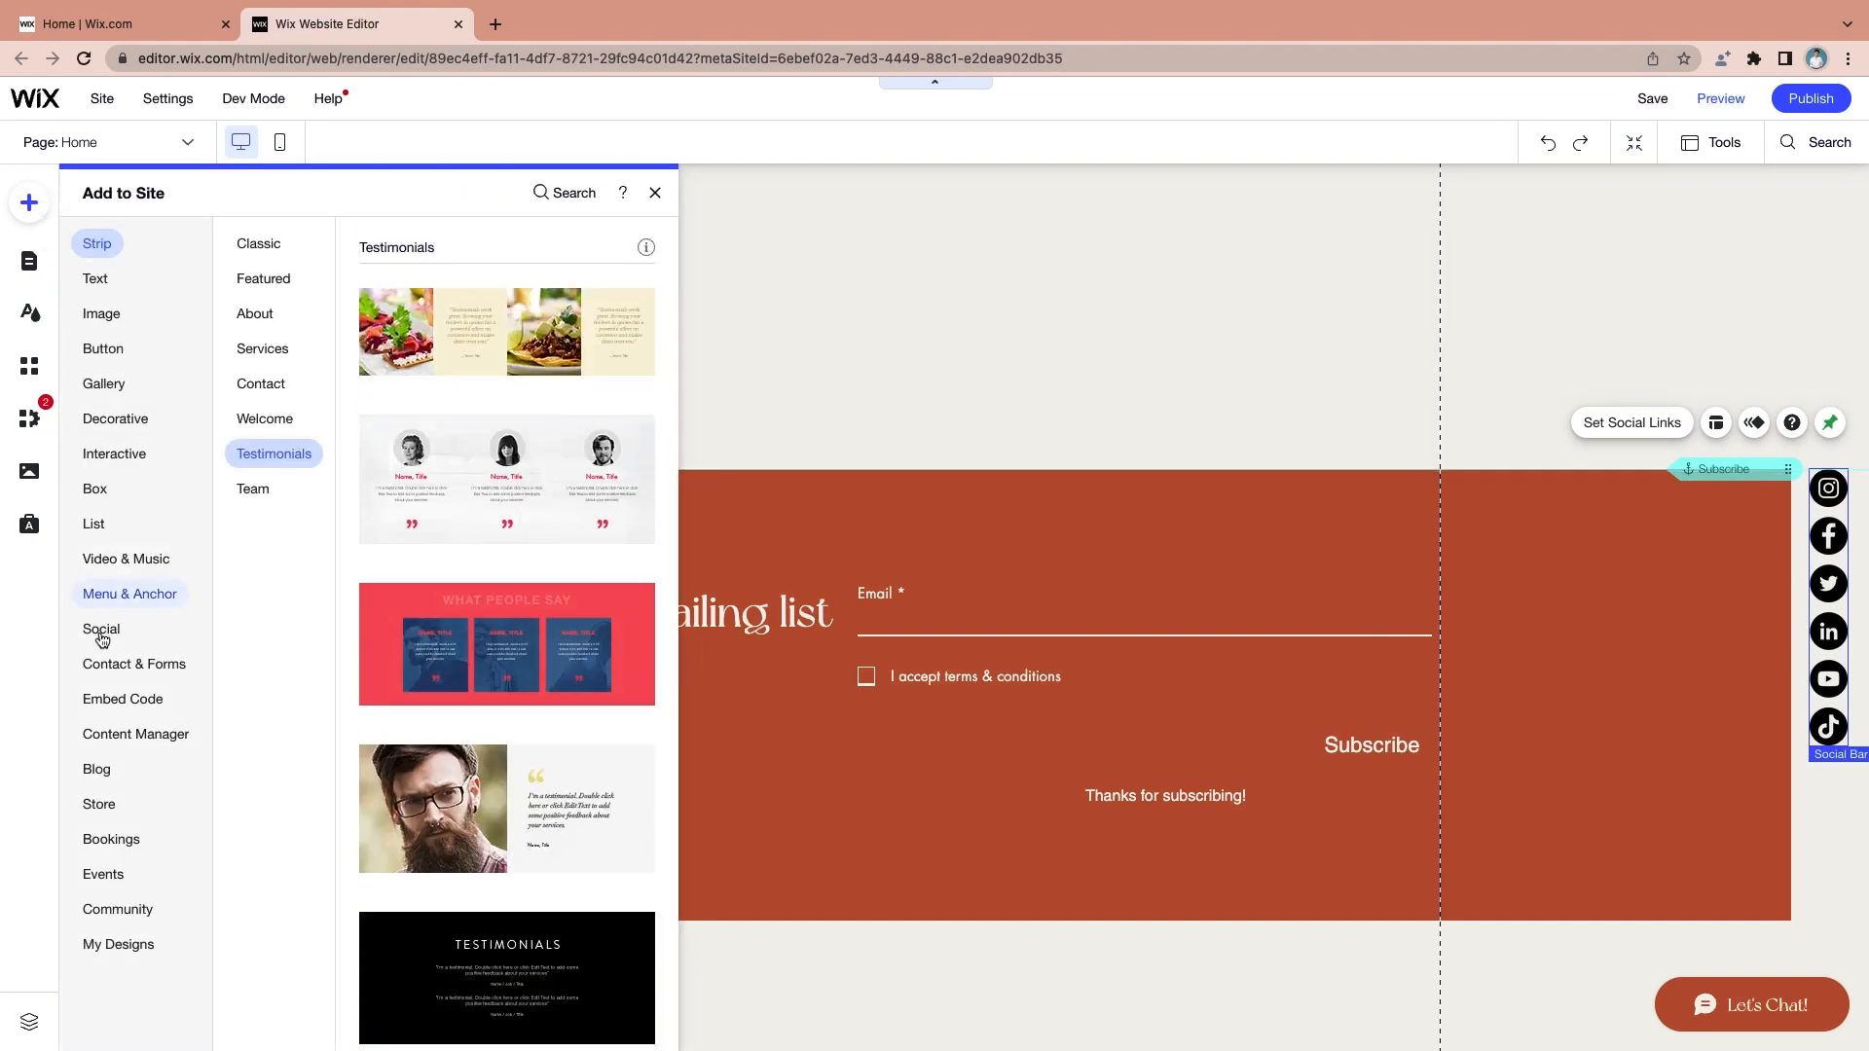
pyautogui.moveTo(102, 639)
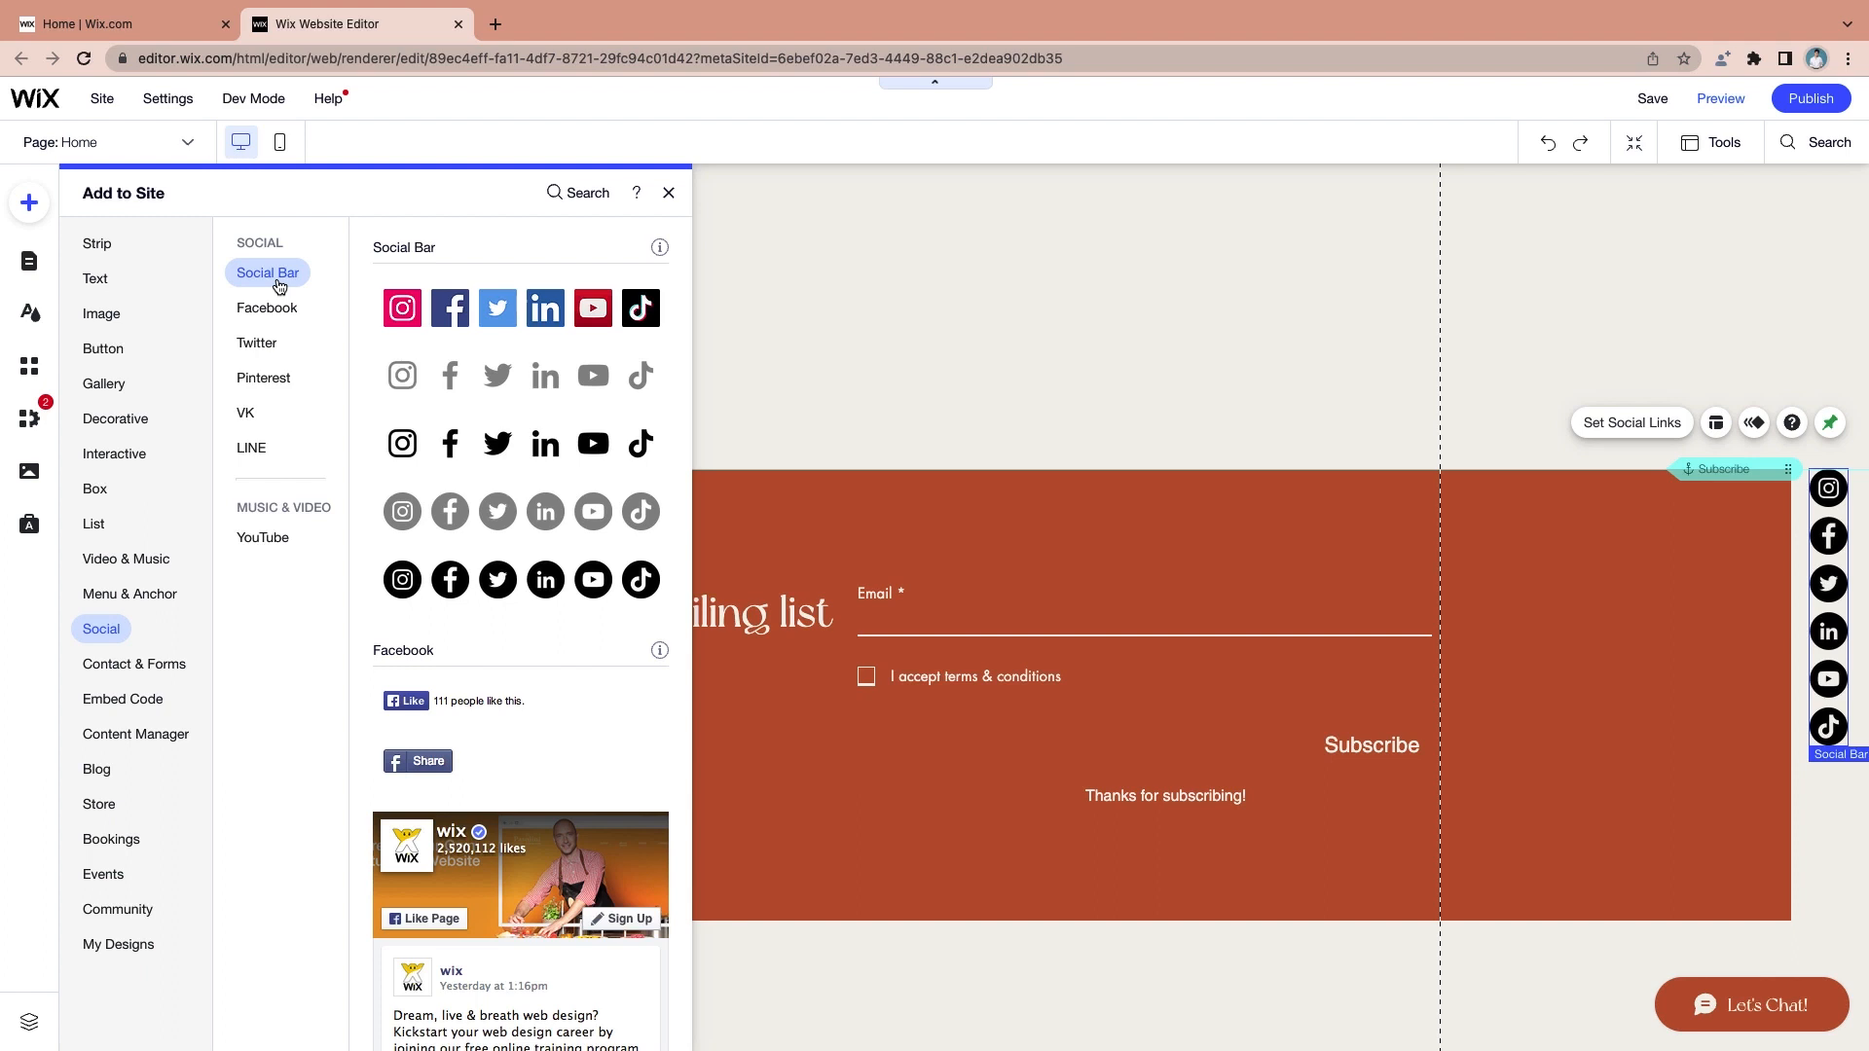
pyautogui.click(1828, 556)
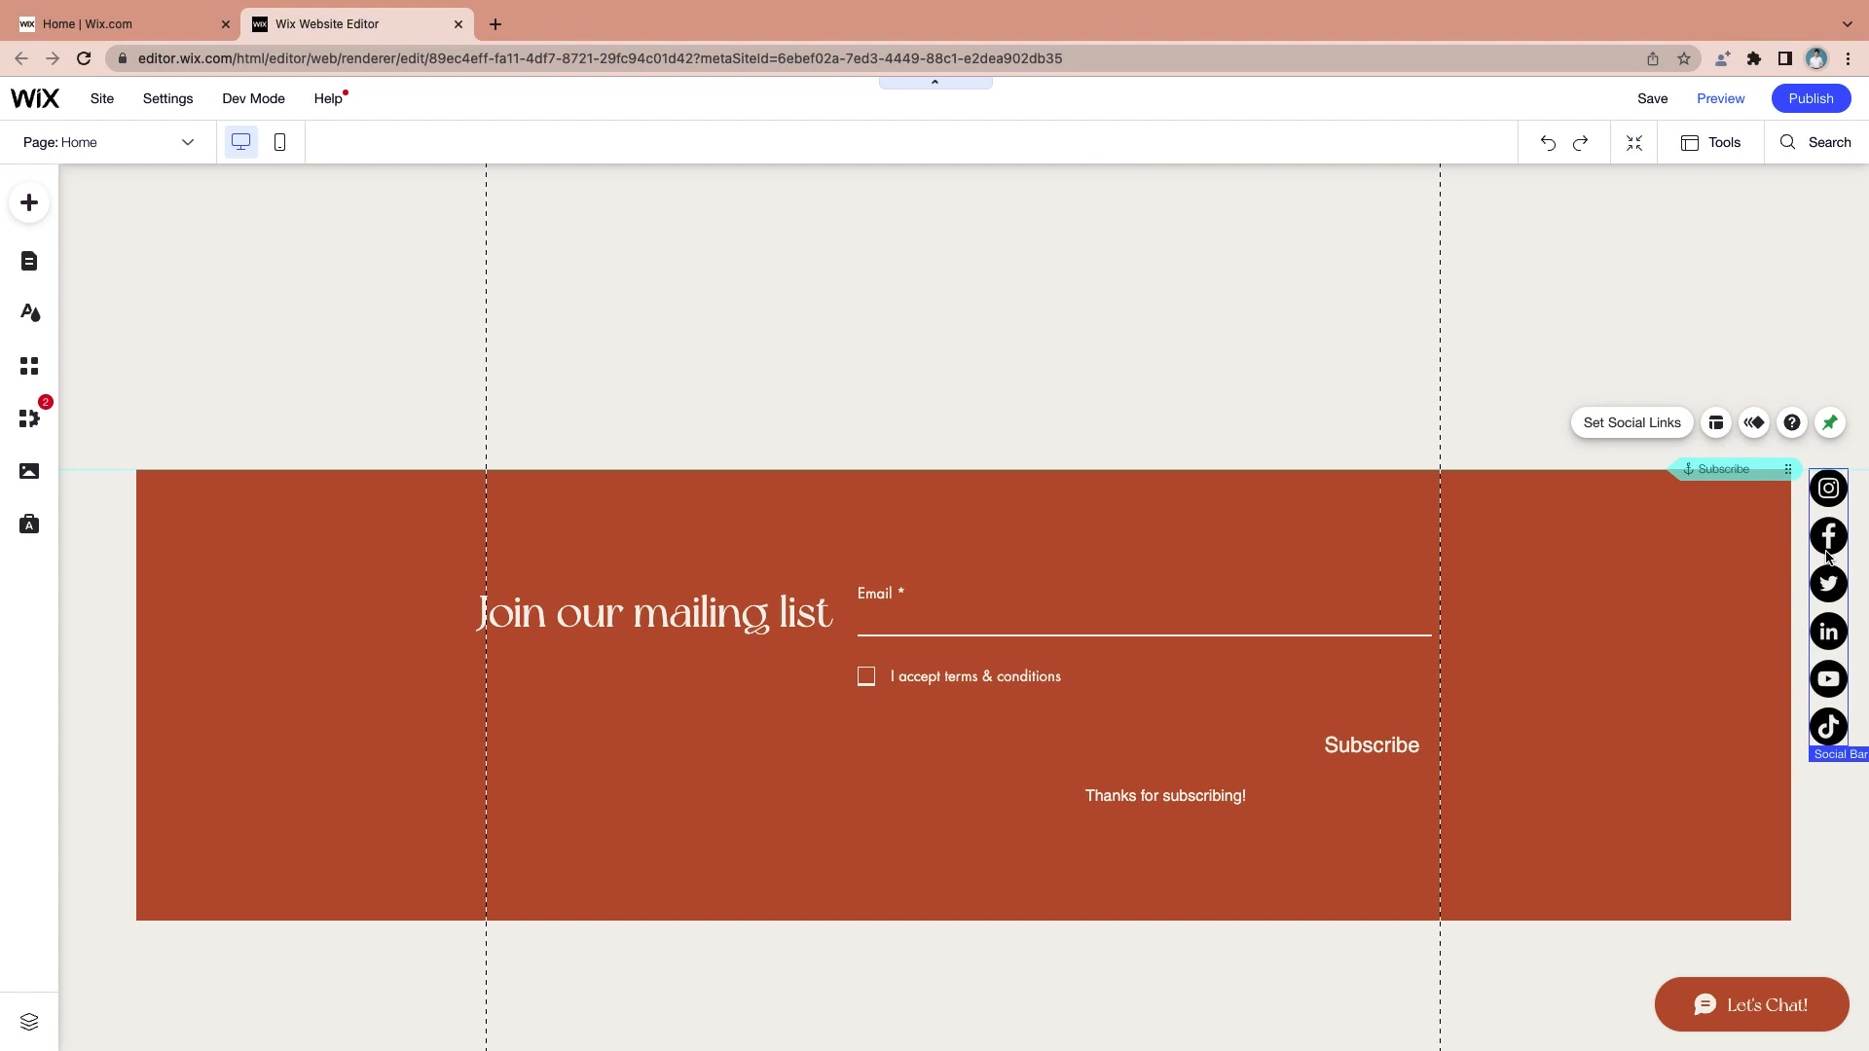
# Adjust the pinned social bar's offsets to about 38 px horizontally and about -18 px vertically
pyautogui.click(1831, 424)
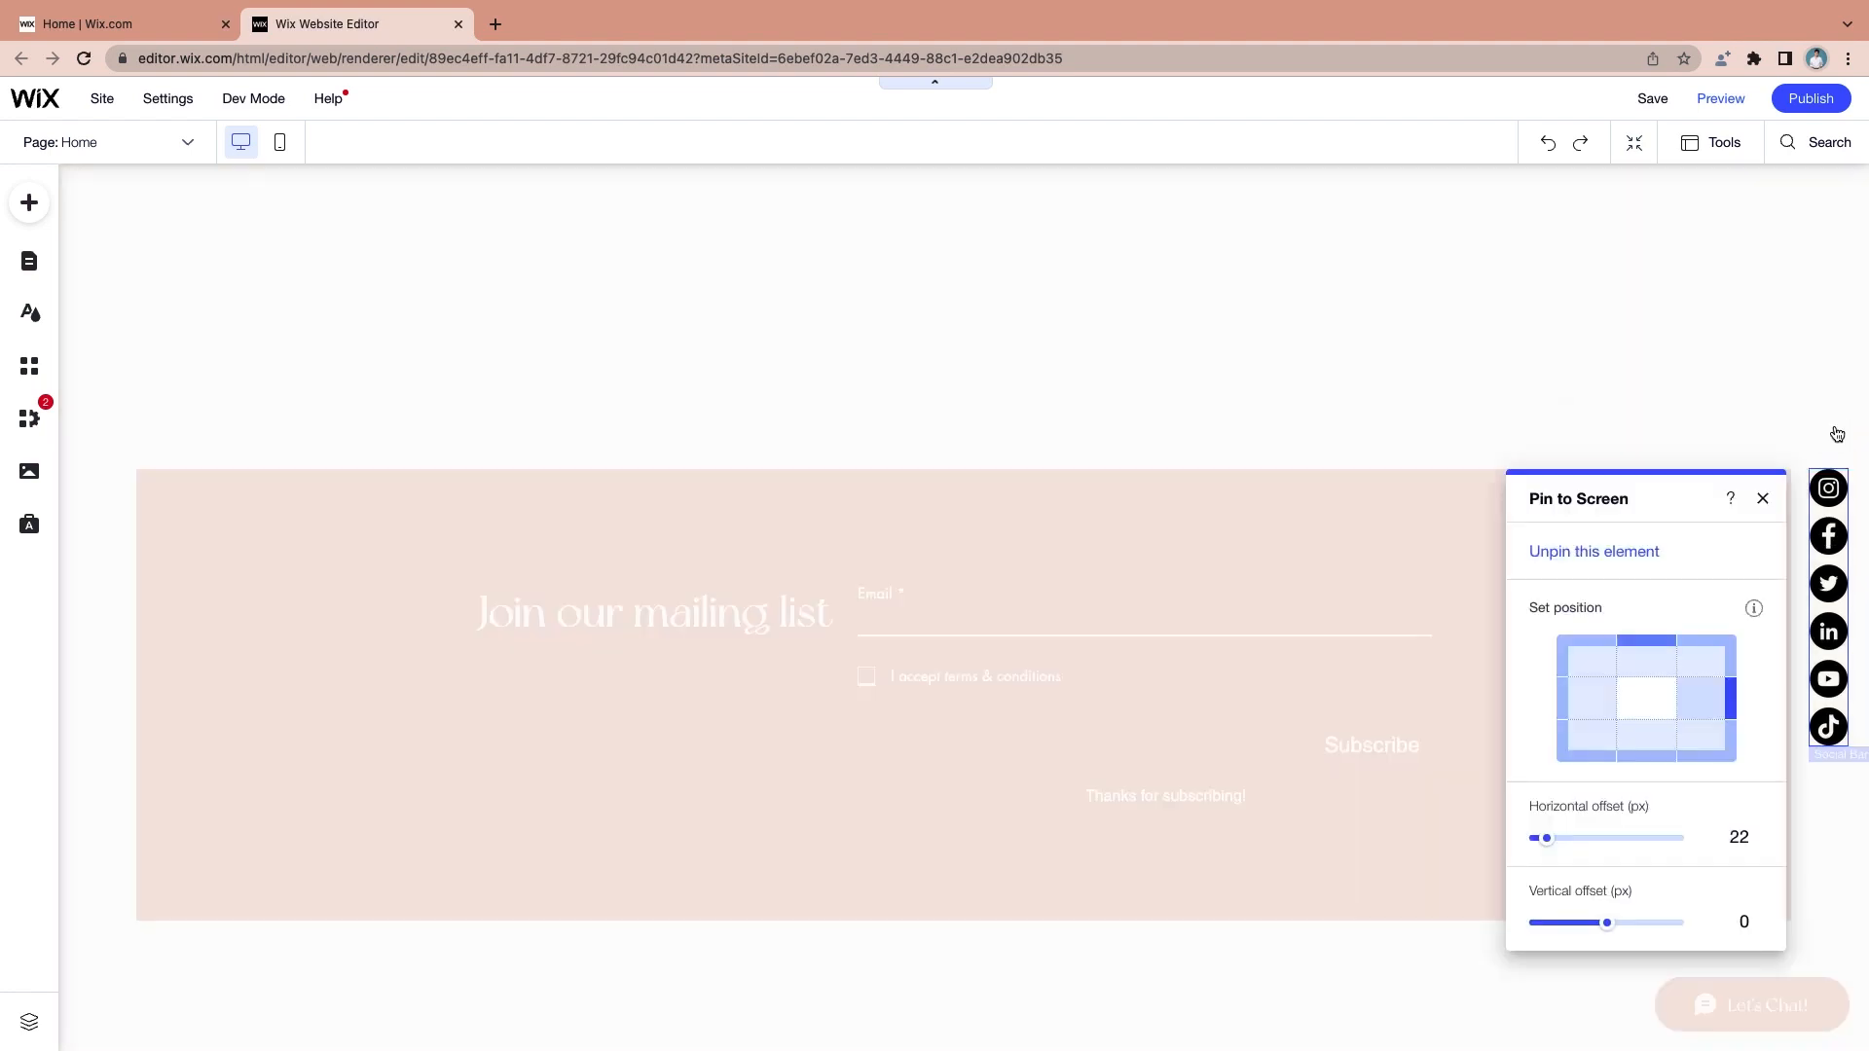
pyautogui.moveTo(1555, 841); pyautogui.dragTo(1558, 853)
pyautogui.moveTo(1608, 922)
pyautogui.mouseDown()
pyautogui.moveTo(1622, 926)
pyautogui.moveTo(1601, 935)
pyautogui.mouseUp()
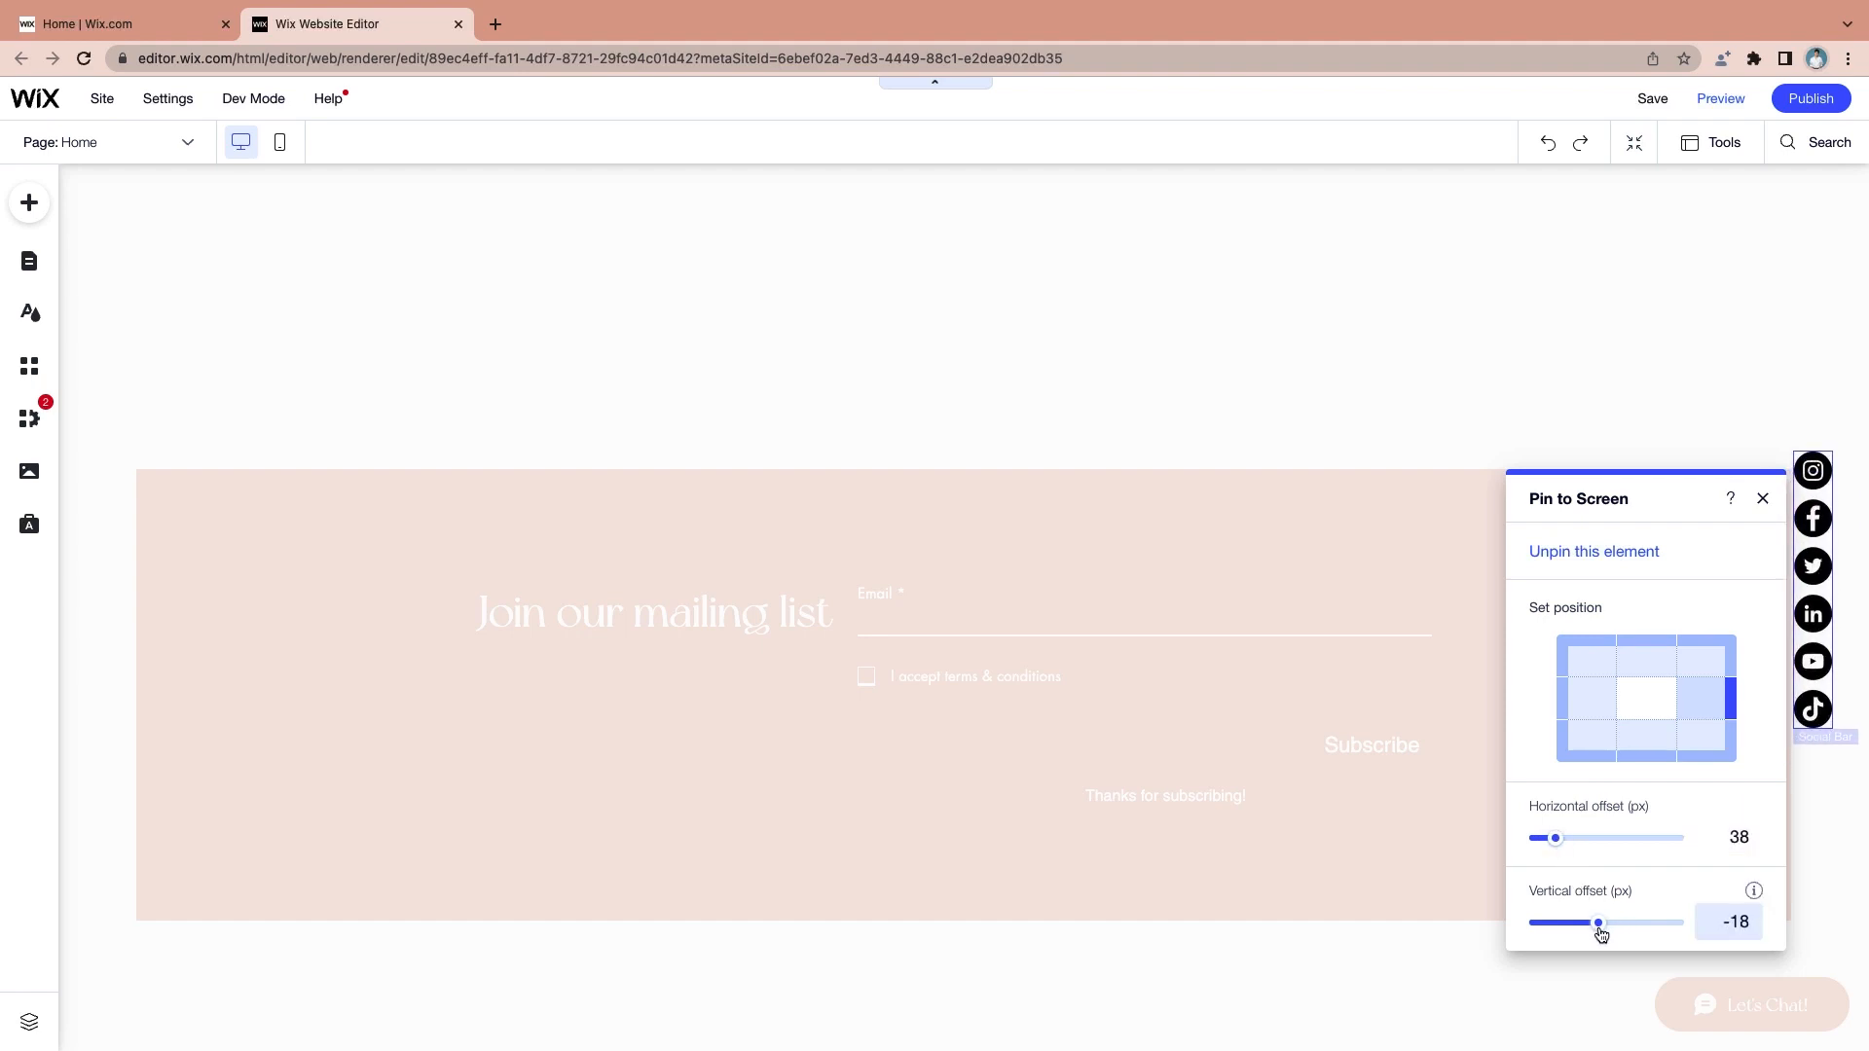
pyautogui.click(1763, 499)
# Switch to editing the mobile version of the Home page, starting from its header
pyautogui.scroll(10, 1362, 404)
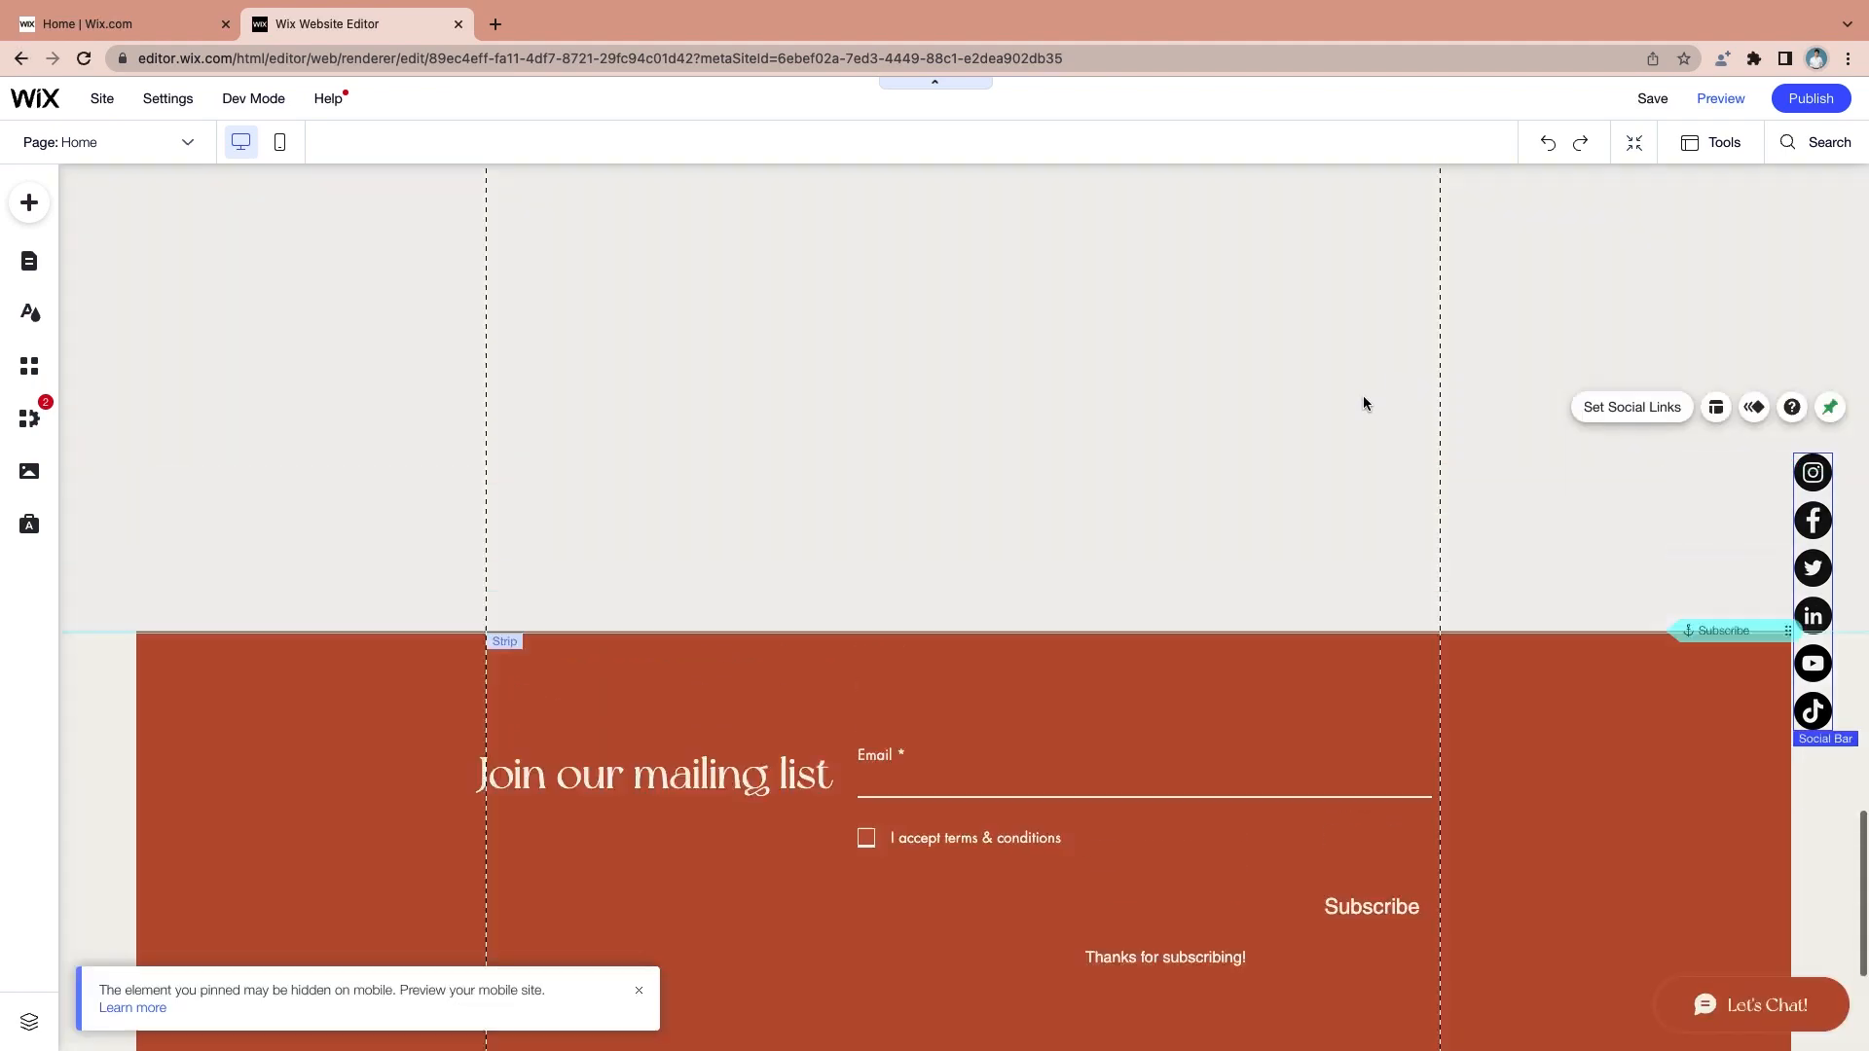
pyautogui.scroll(5, 1363, 403)
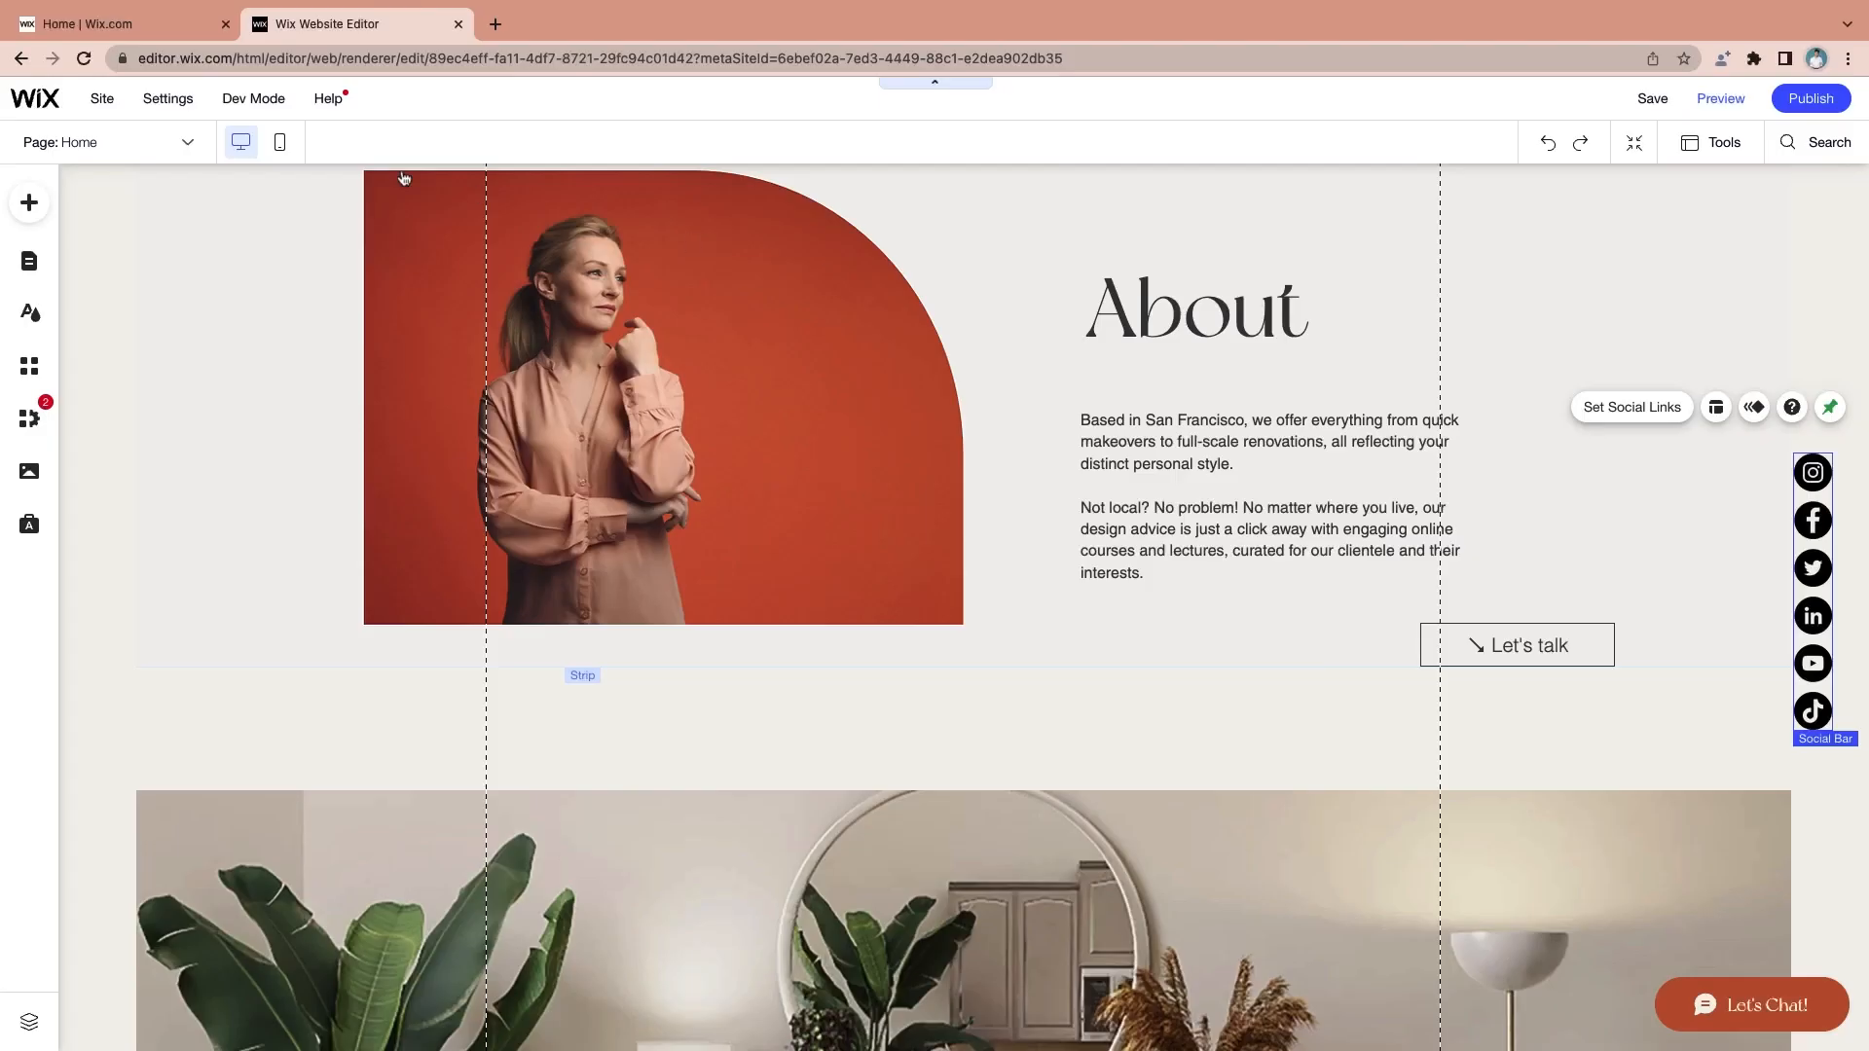
pyautogui.click(279, 142)
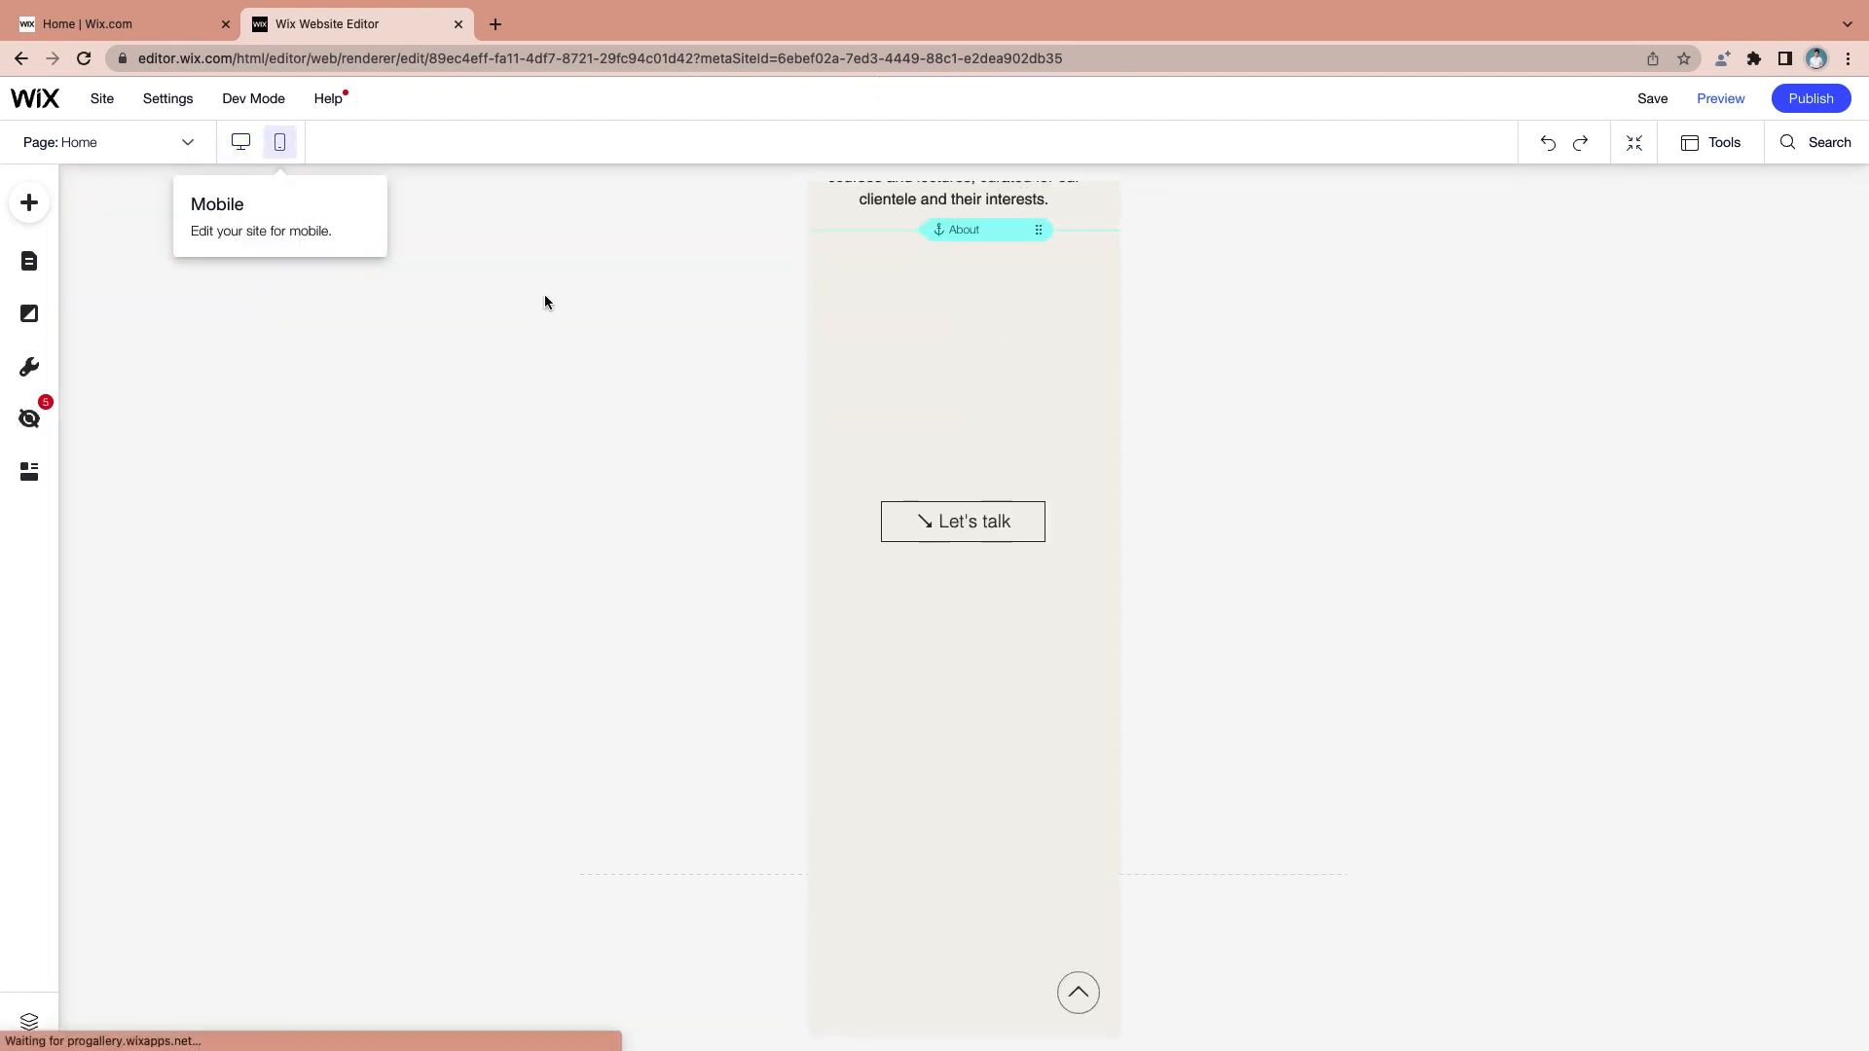
pyautogui.scroll(10, 545, 301)
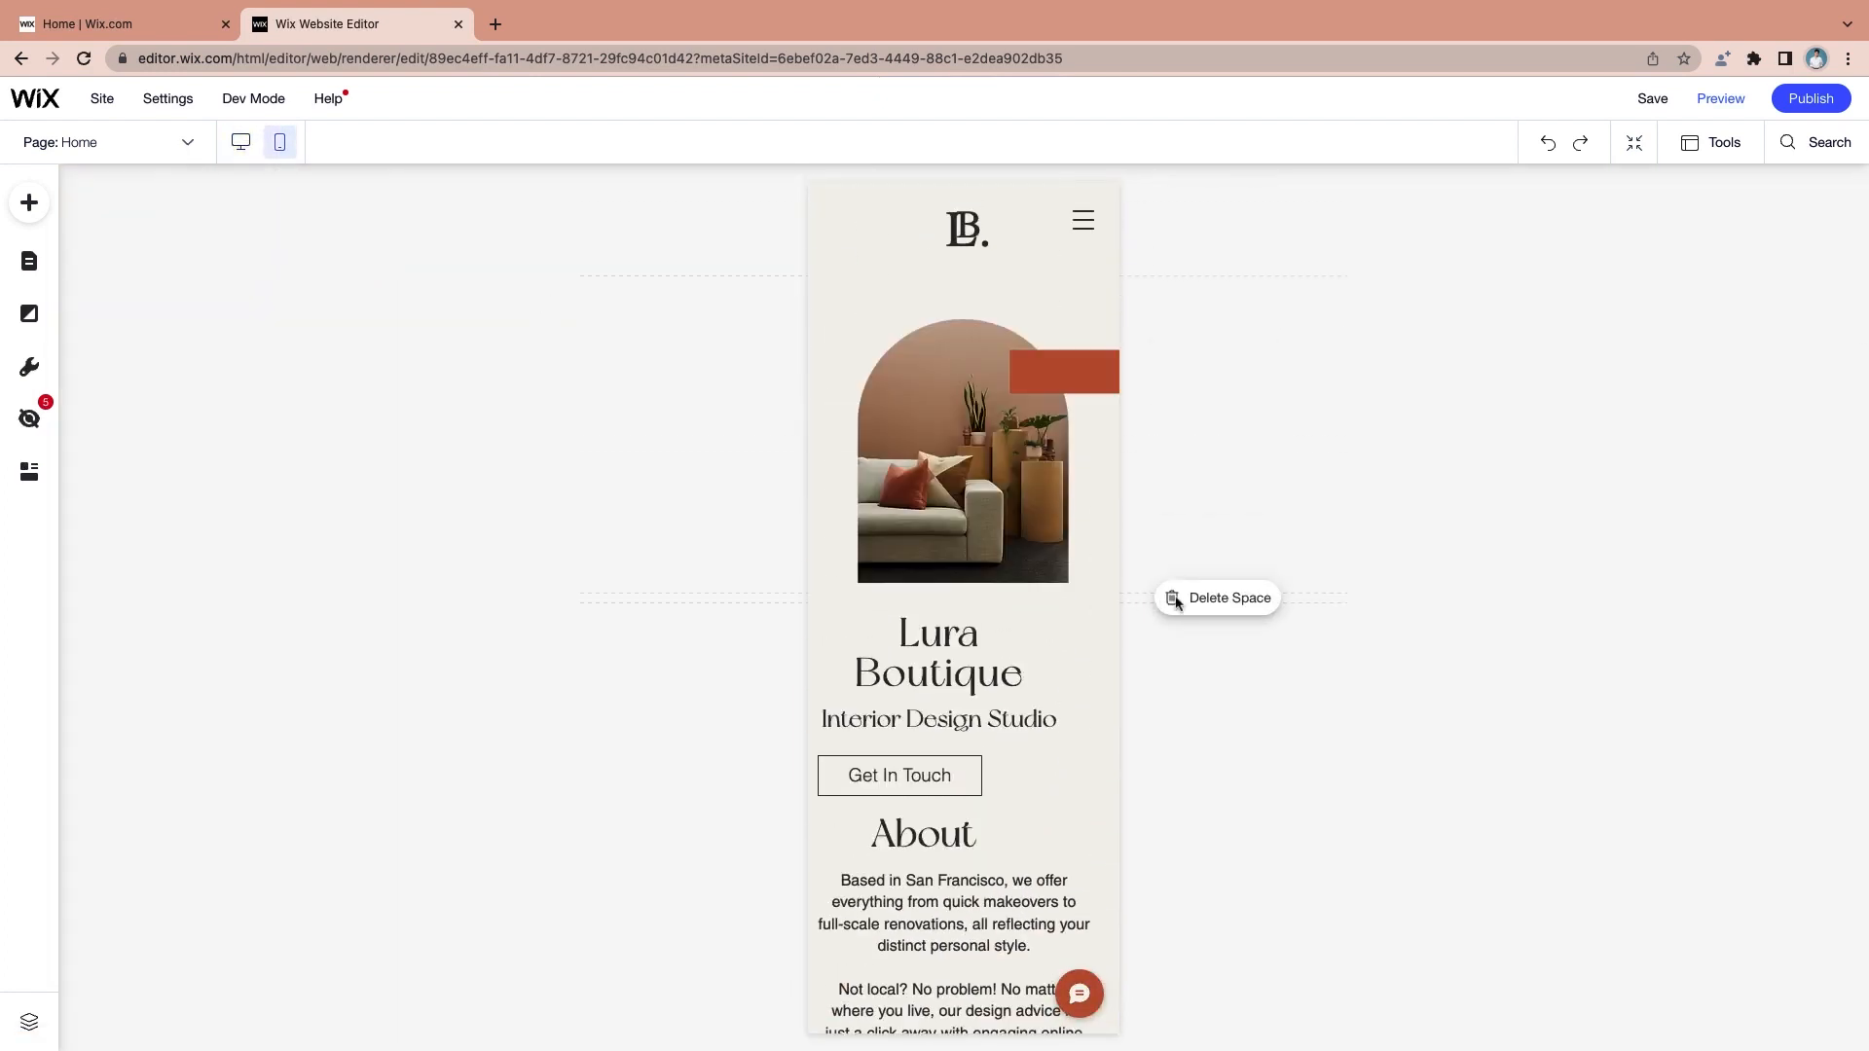
# Delete the extra space below the mobile hero image and centre the Get In Touch button under the subtitle
pyautogui.click(1194, 598)
pyautogui.scroll(-1, 1055, 655)
pyautogui.moveTo(951, 701); pyautogui.dragTo(998, 703)
pyautogui.click(1228, 684)
pyautogui.scroll(-1, 1237, 686)
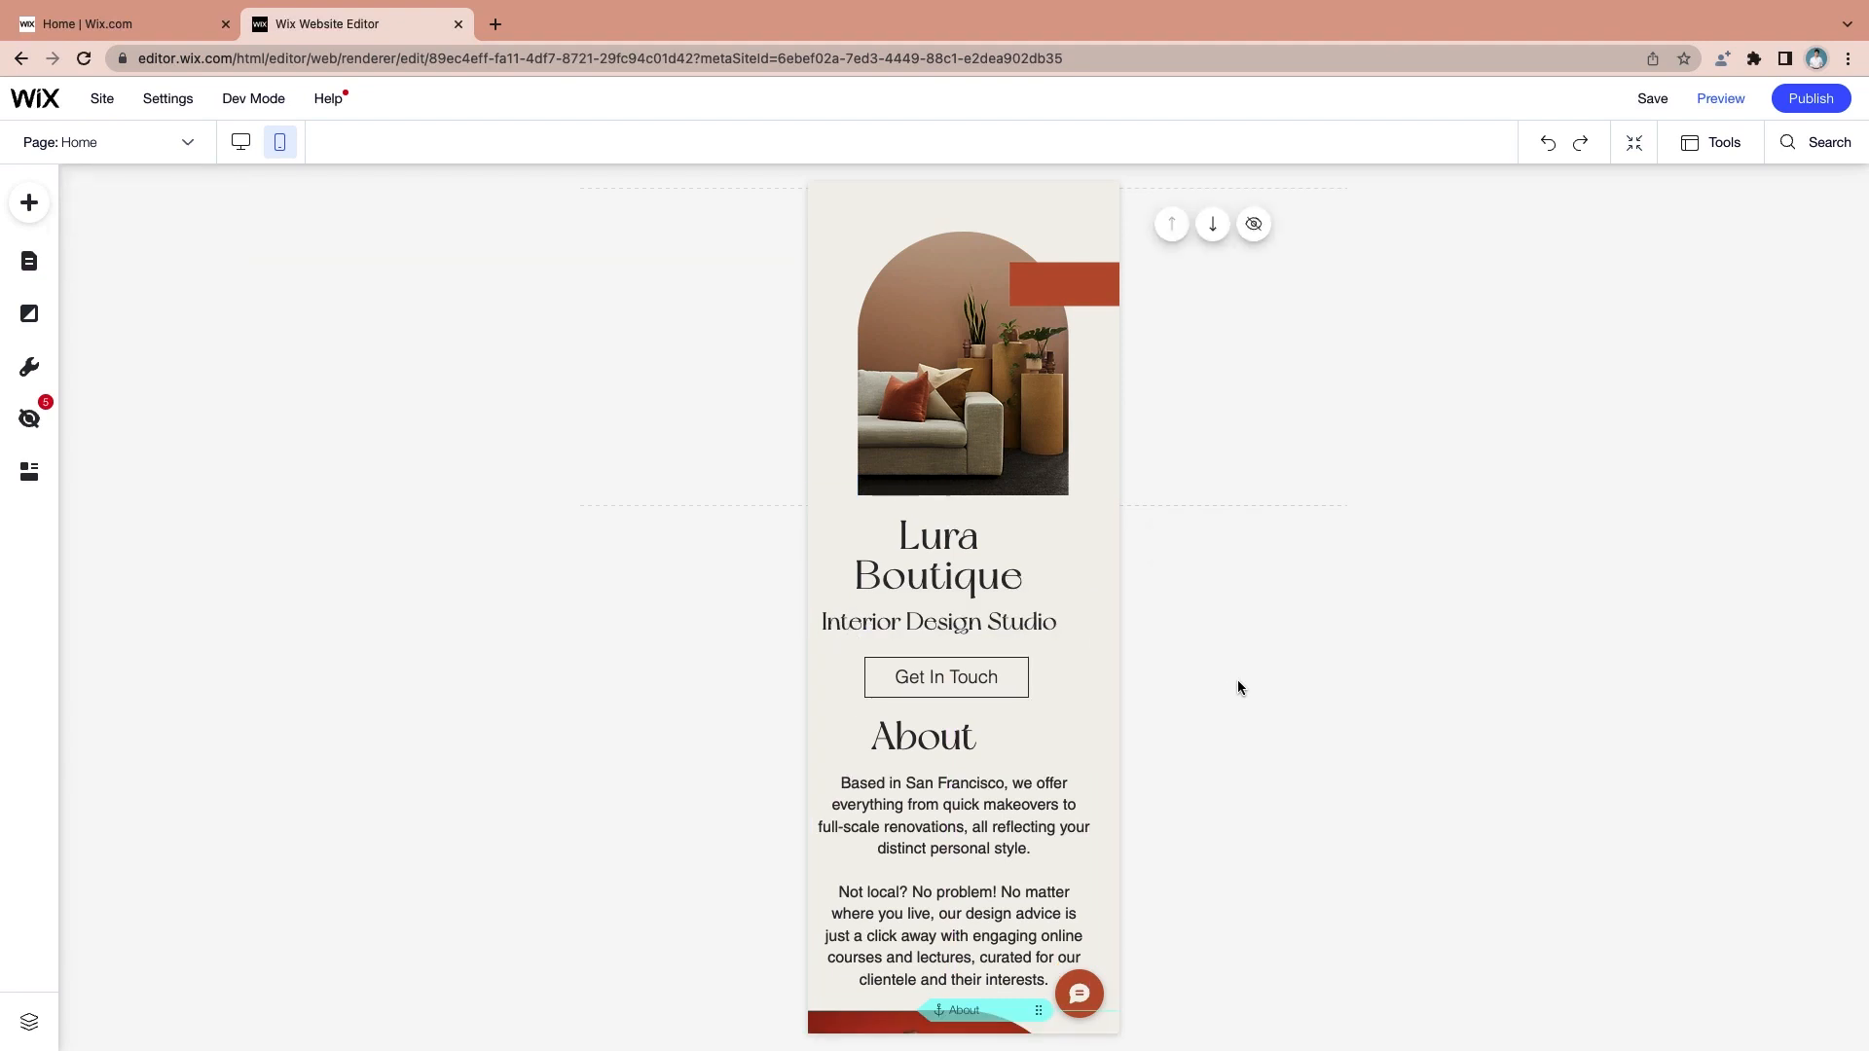
# Add the Quick Action Bar to the mobile site, keeping its default actions
pyautogui.click(32, 368)
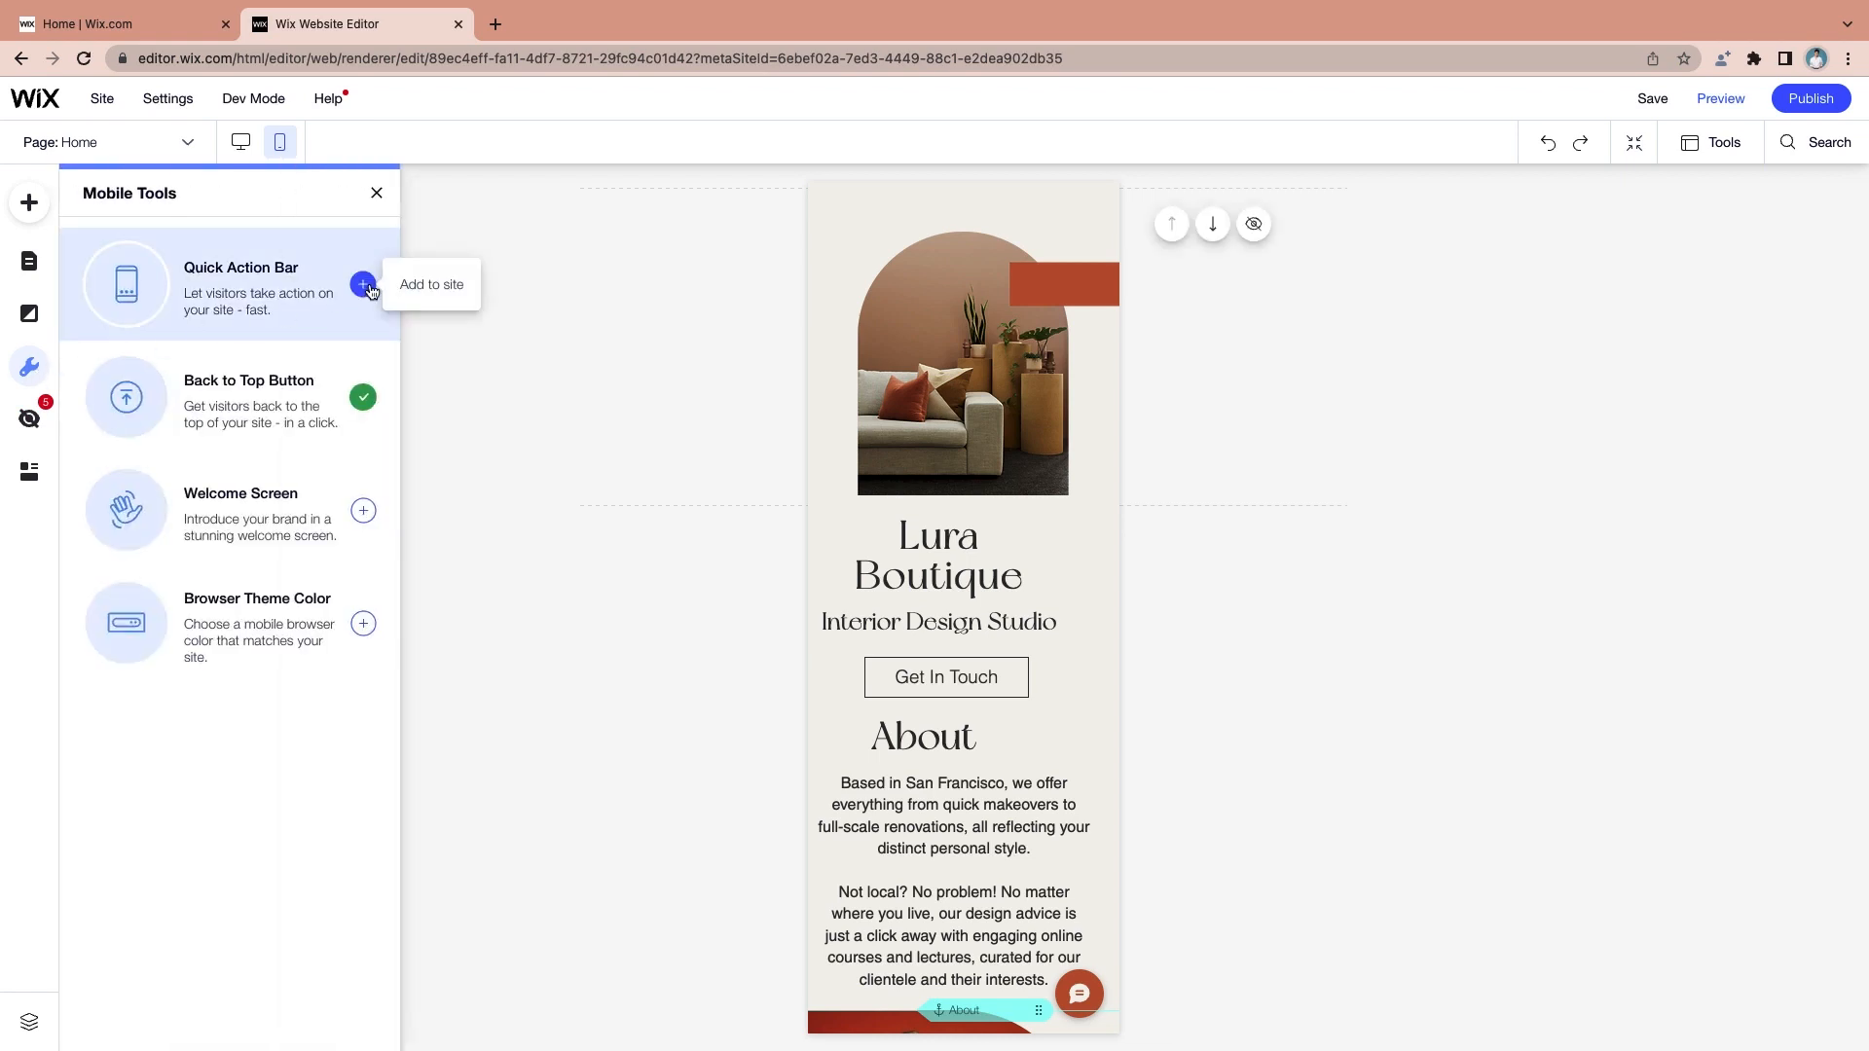
pyautogui.click(364, 285)
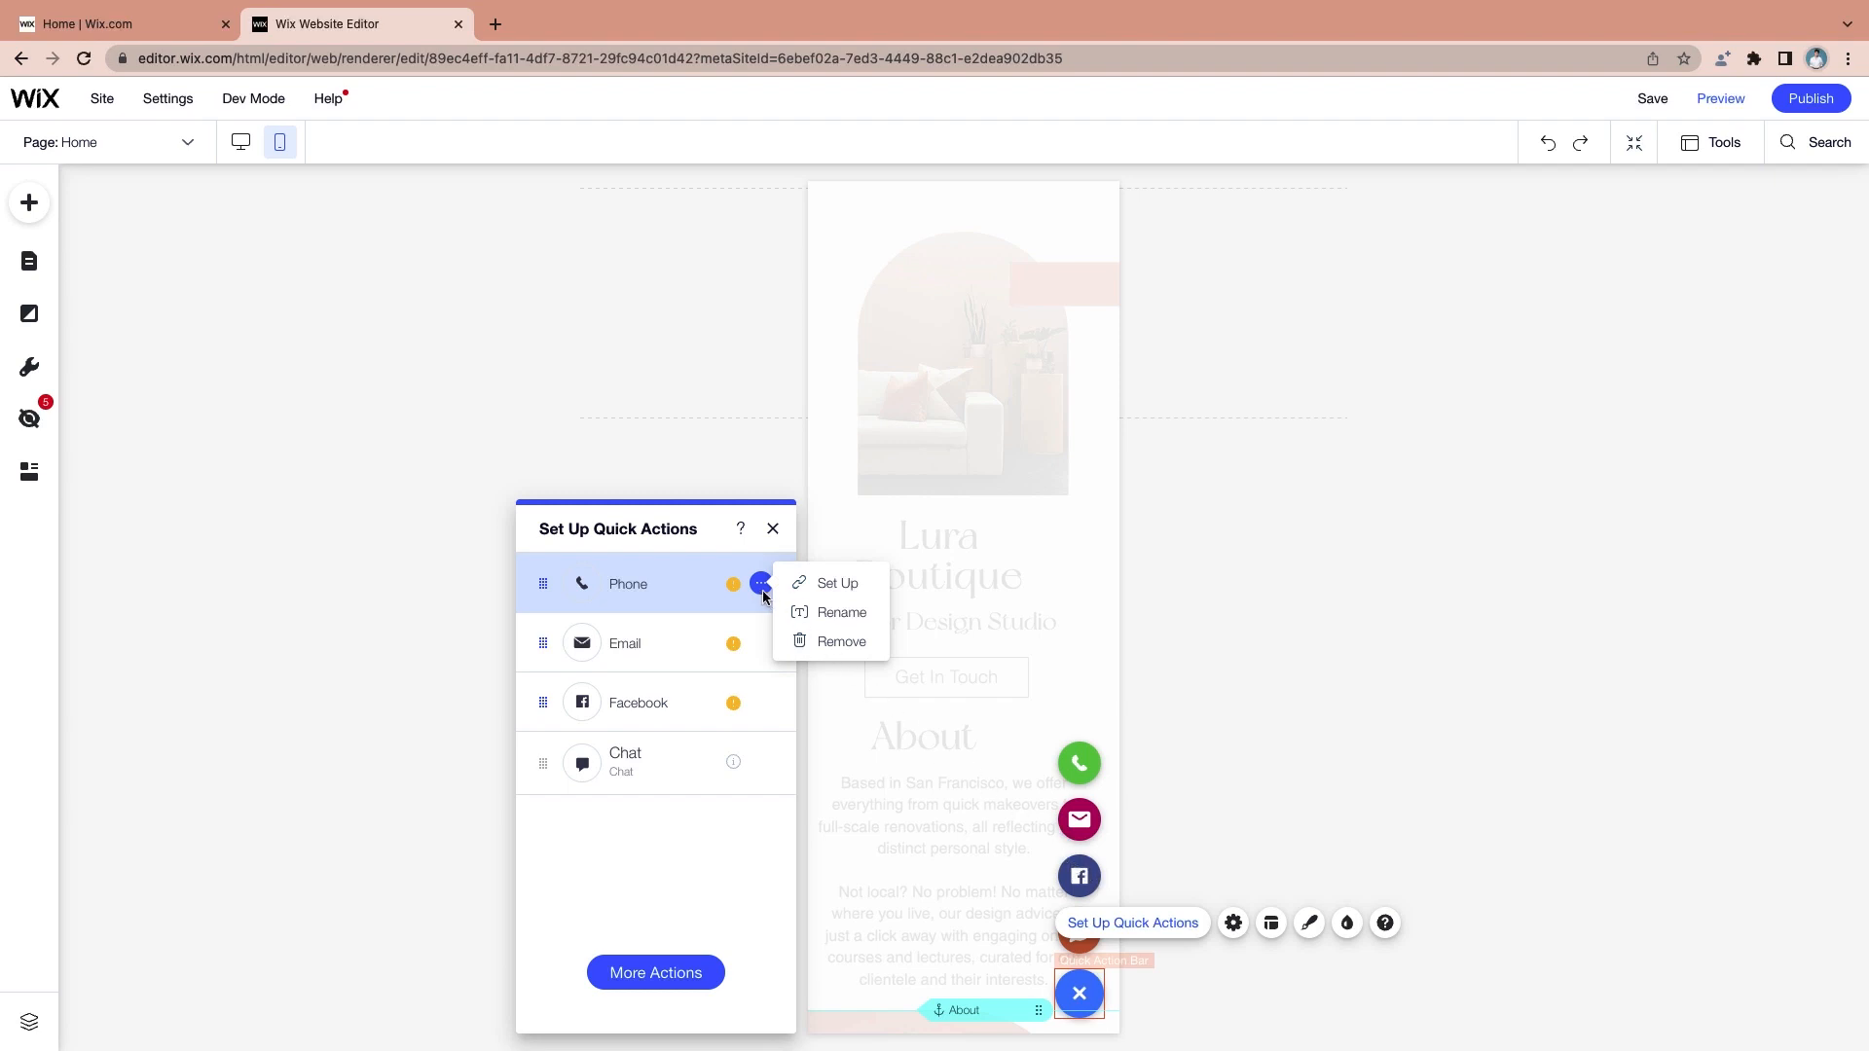
pyautogui.click(773, 531)
# Open the icon choices for the mobile Back to Top button
pyautogui.click(29, 367)
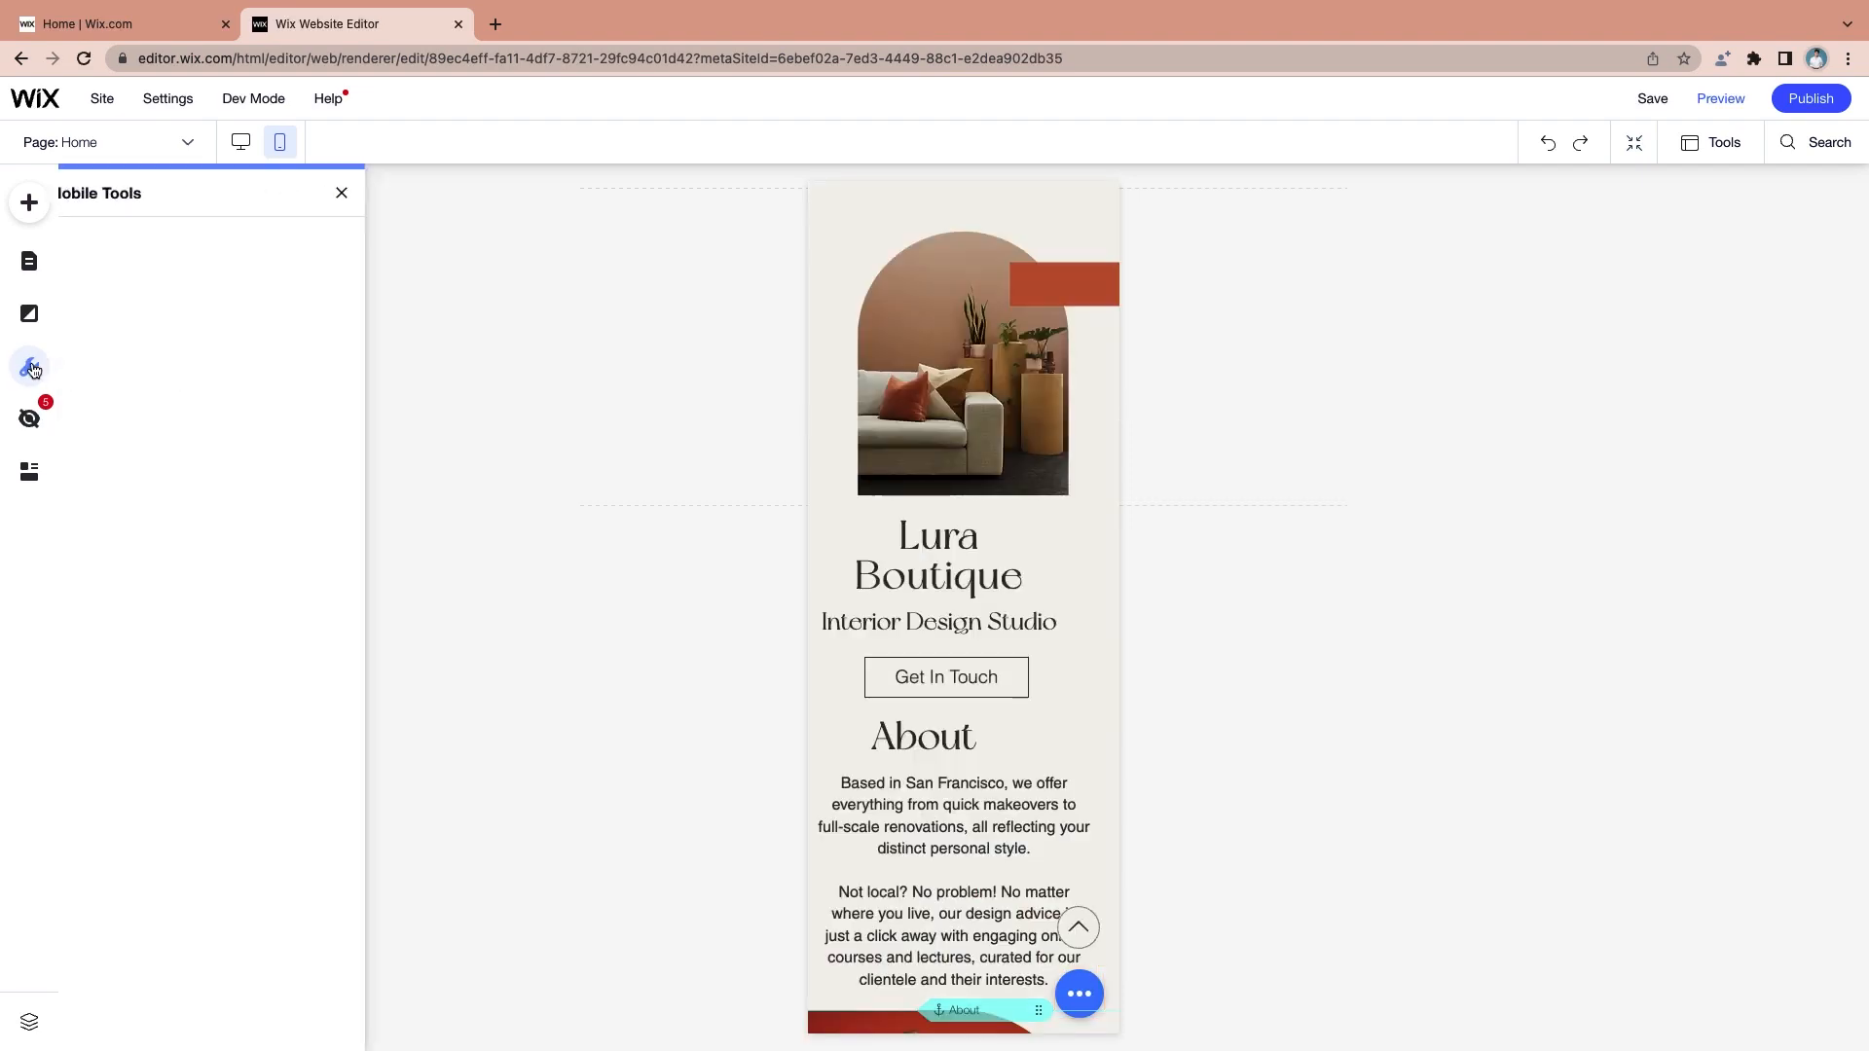
pyautogui.click(262, 402)
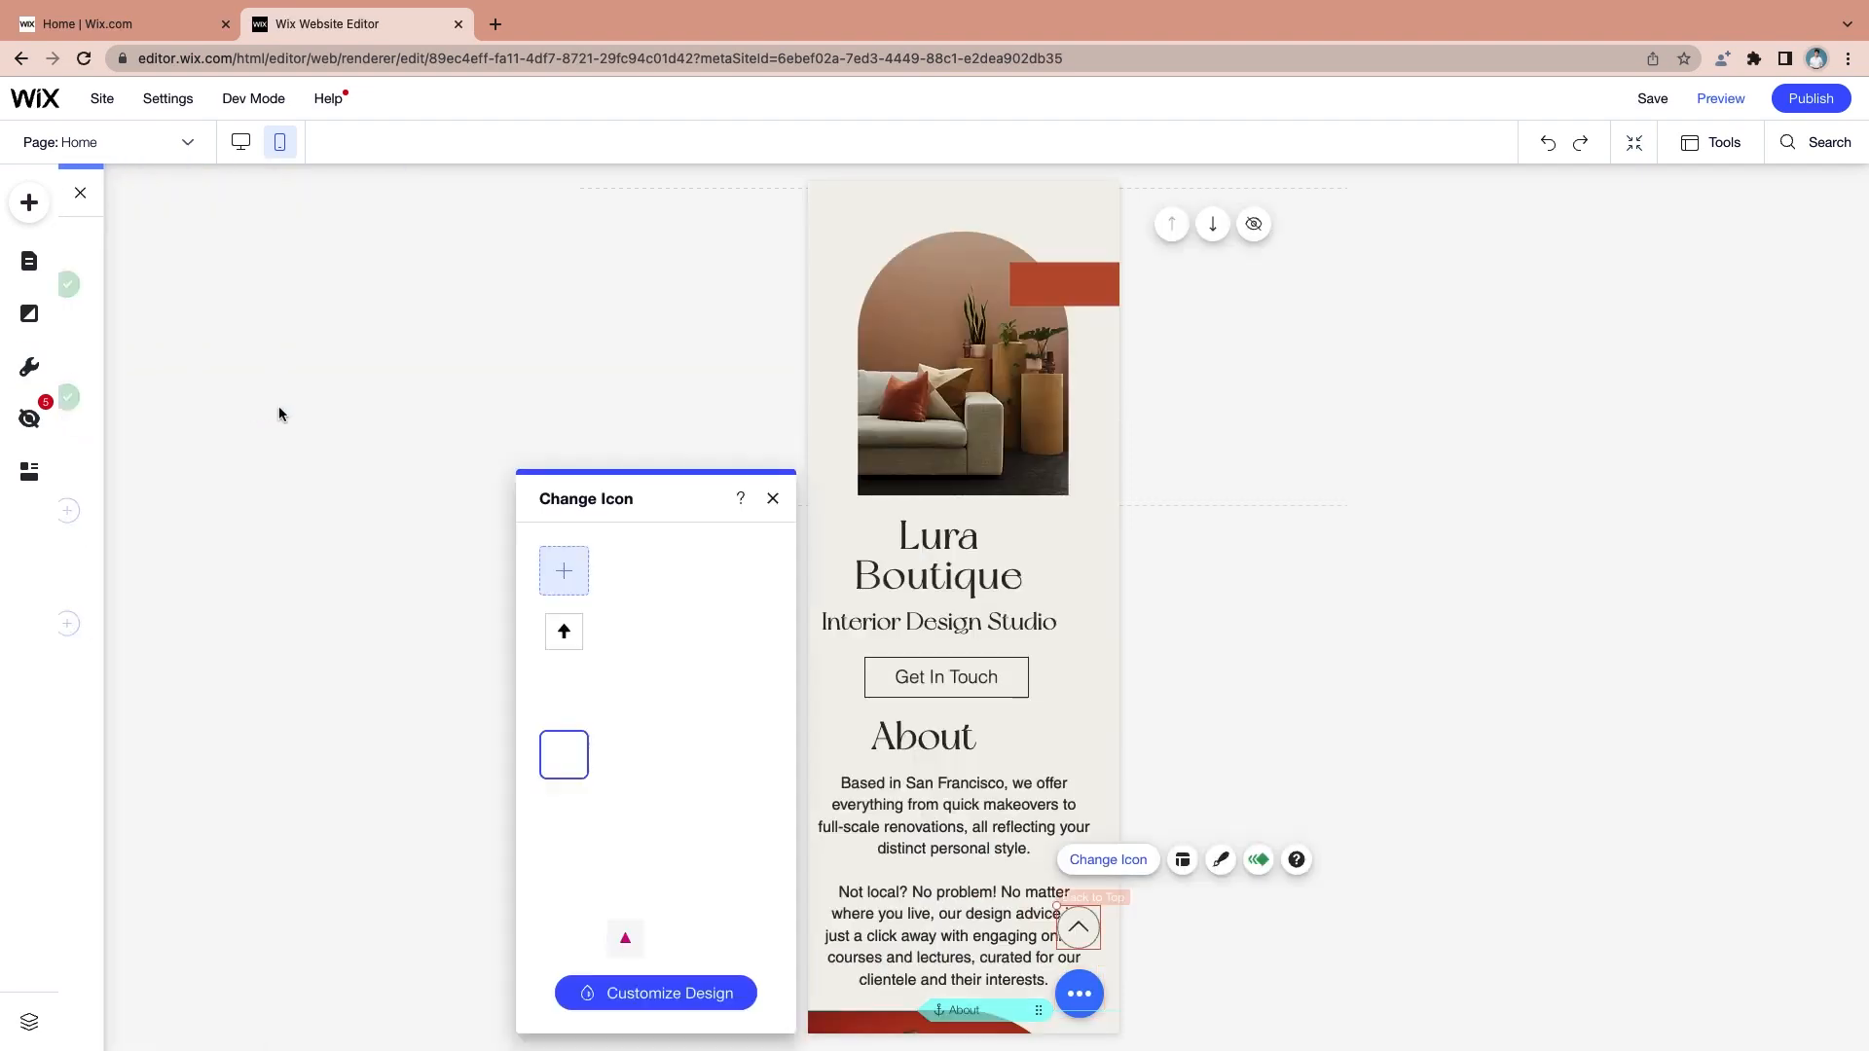